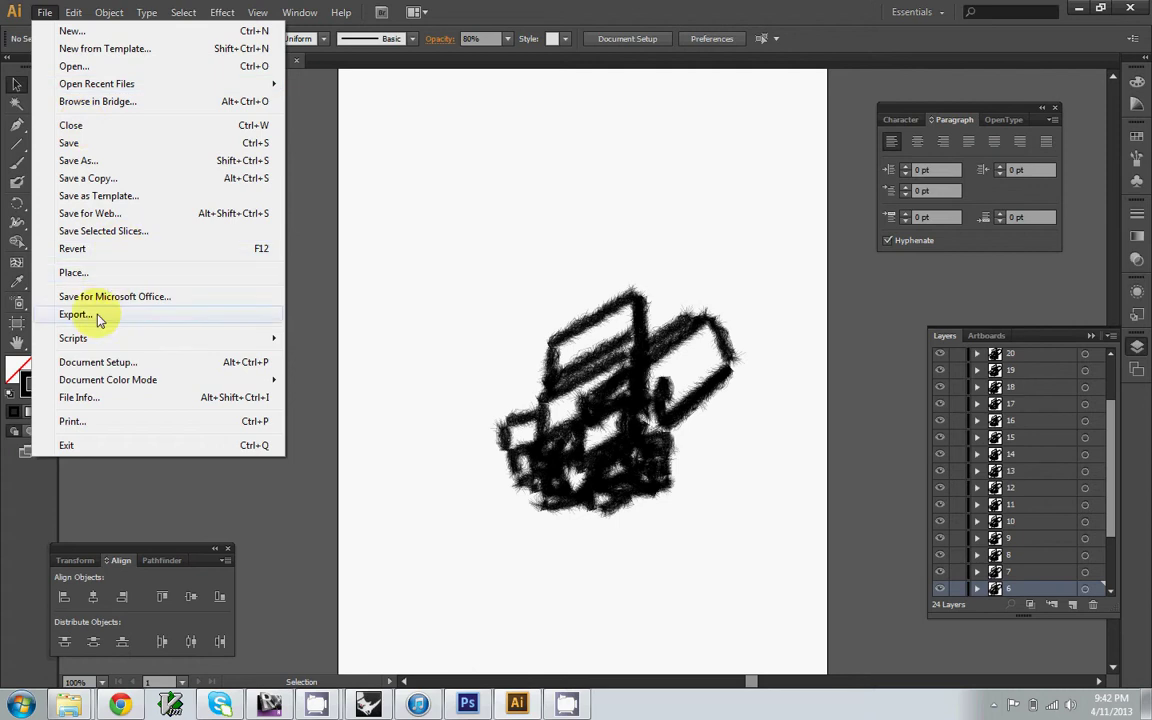
# Export the artwork in Photoshop (*.PSD) format under the file name animation_4 [Converted].psd
pyautogui.click(226, 408)
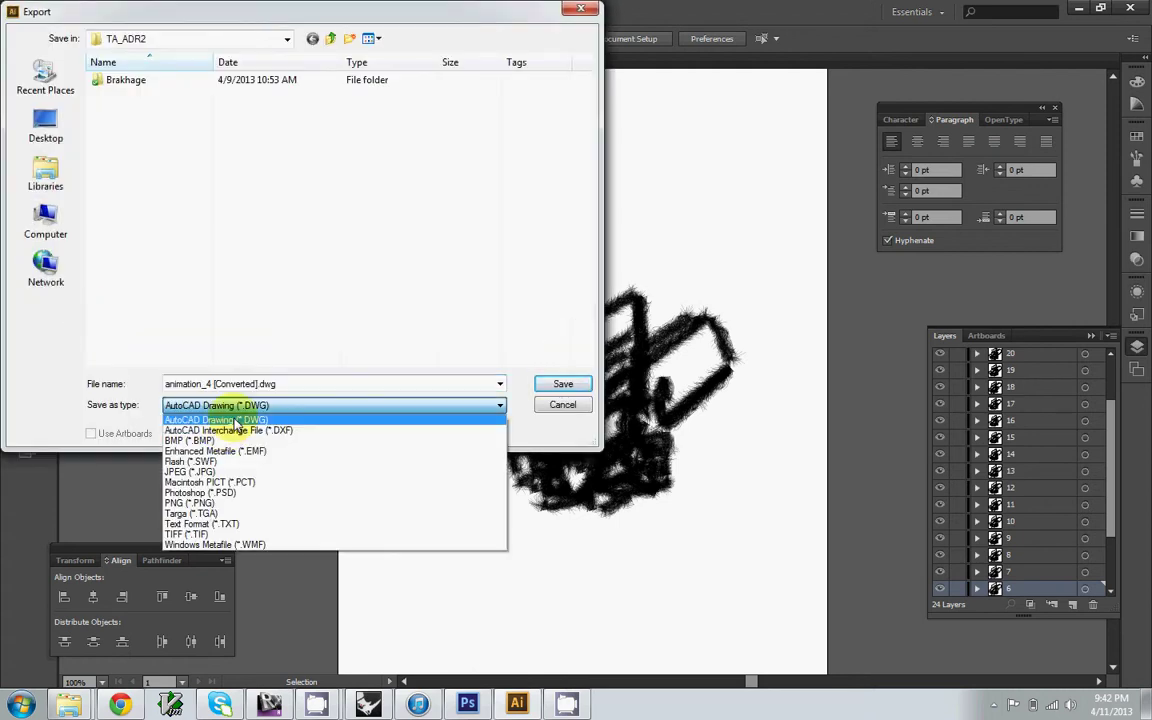
pyautogui.click(205, 492)
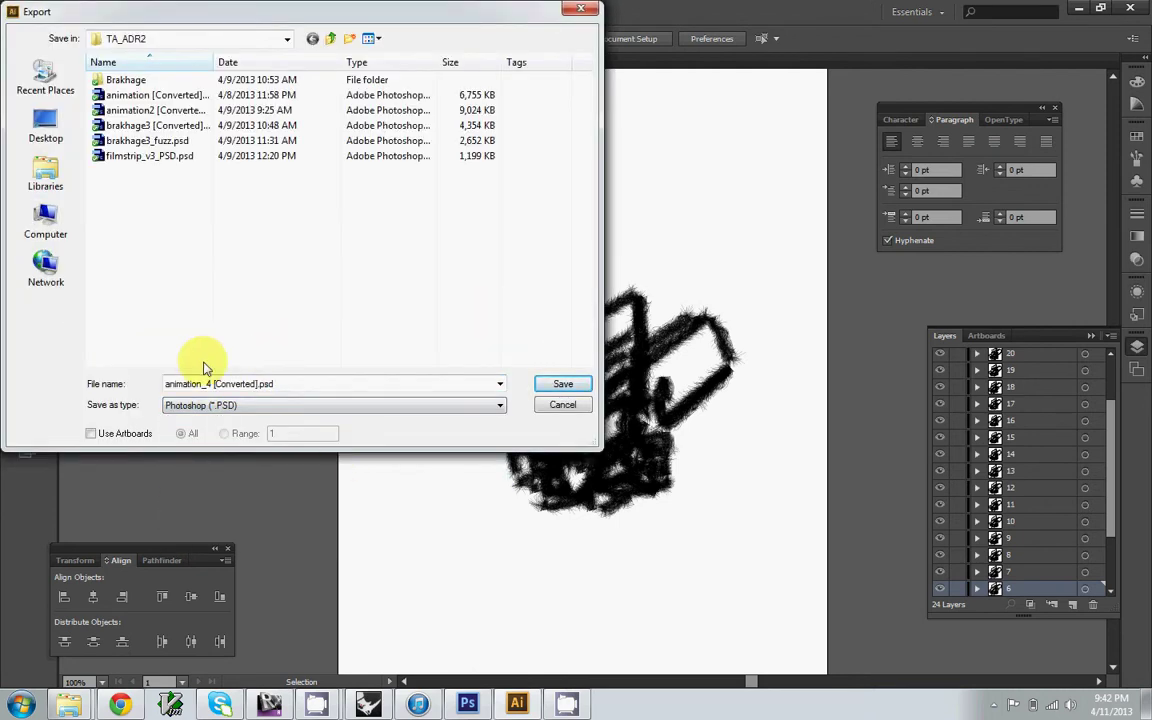
pyautogui.click(565, 387)
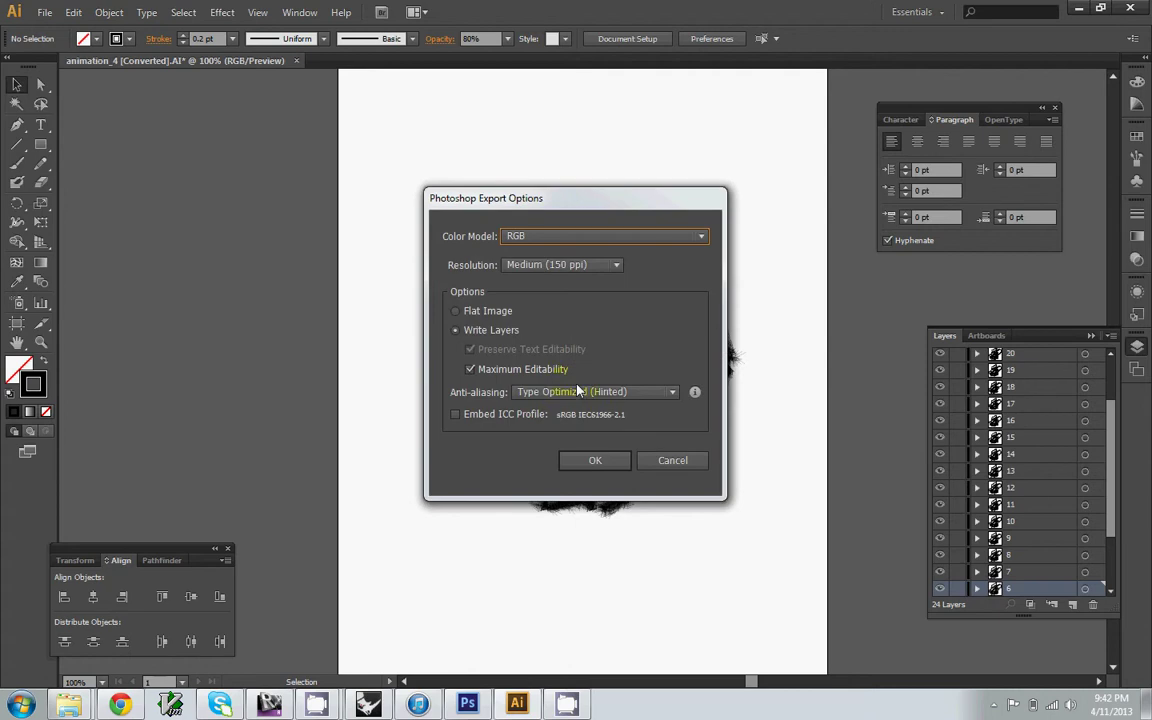
# Set the Photoshop export resolution to Screen (72 ppi) and complete the export with layers written
pyautogui.moveTo(545, 205); pyautogui.dragTo(460, 184)
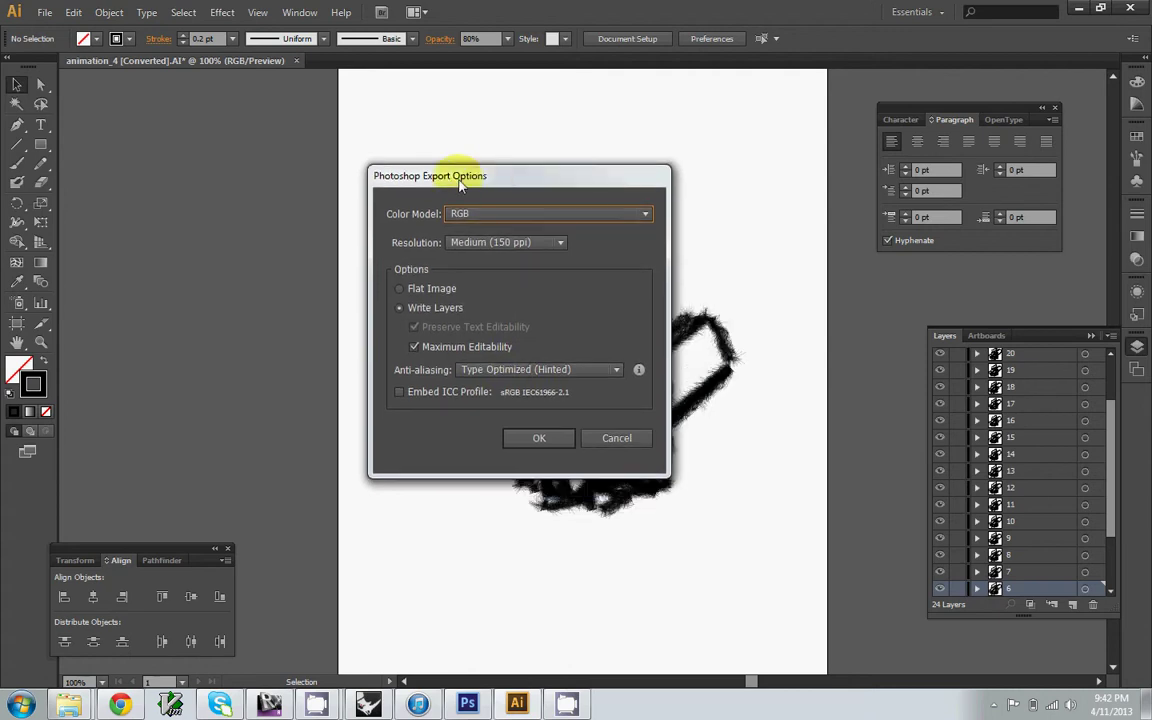
pyautogui.click(480, 242)
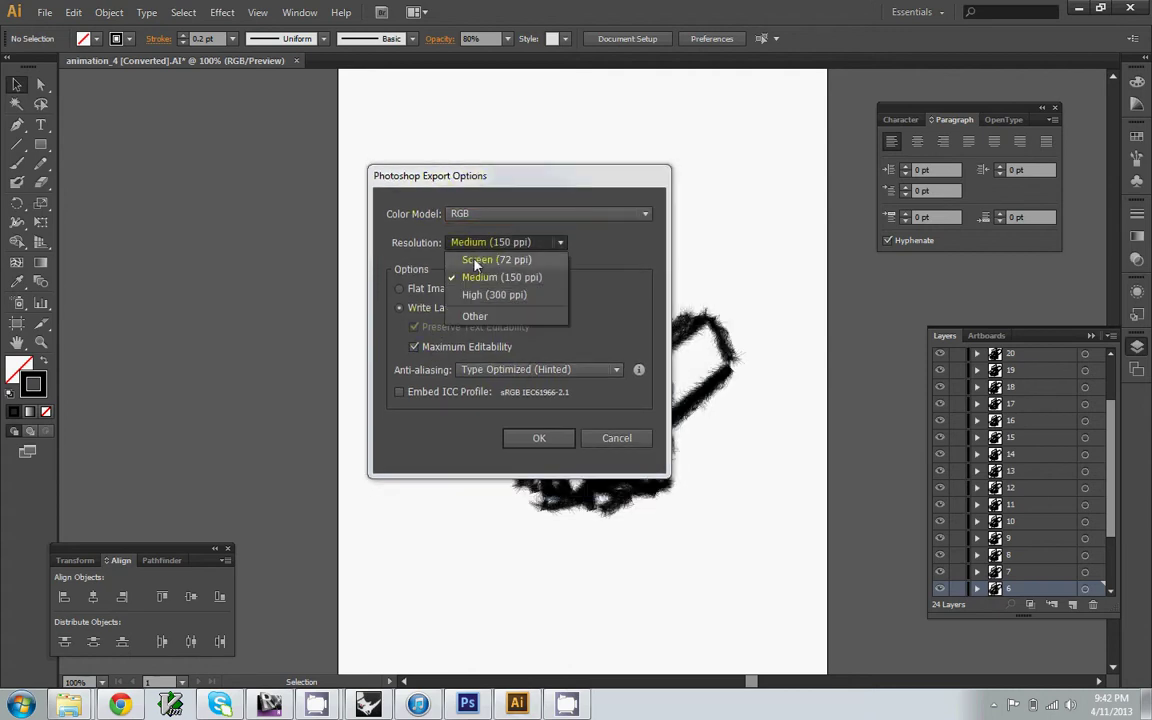
pyautogui.click(475, 262)
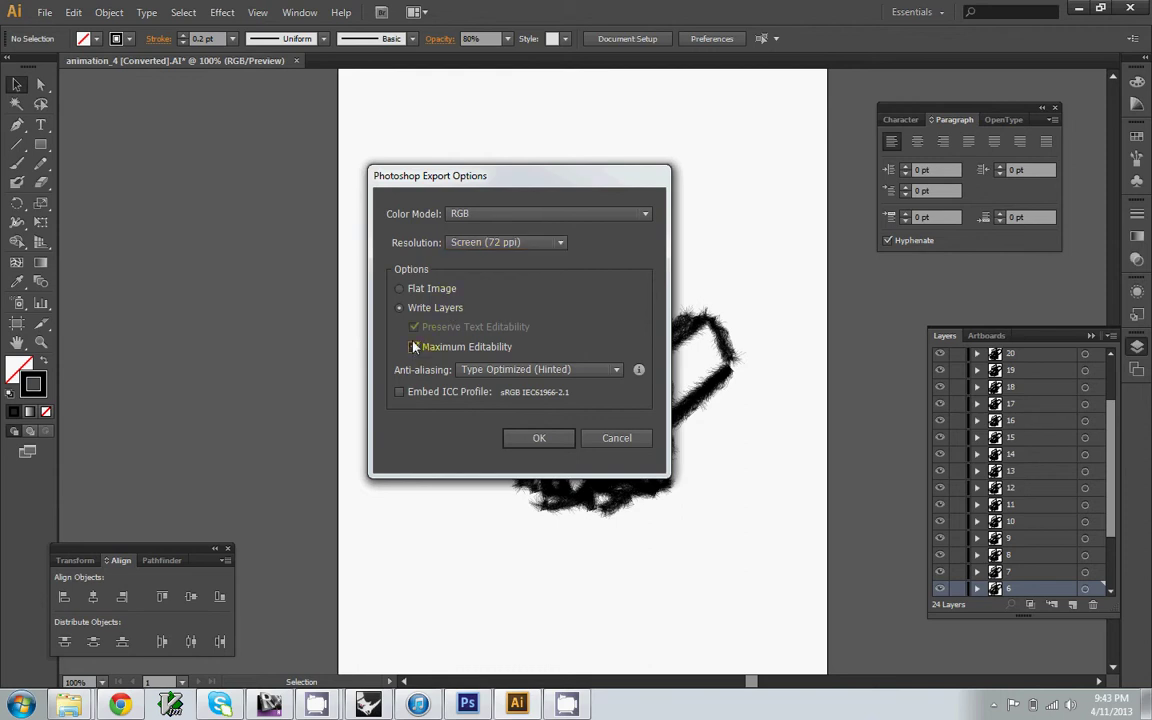
pyautogui.click(536, 444)
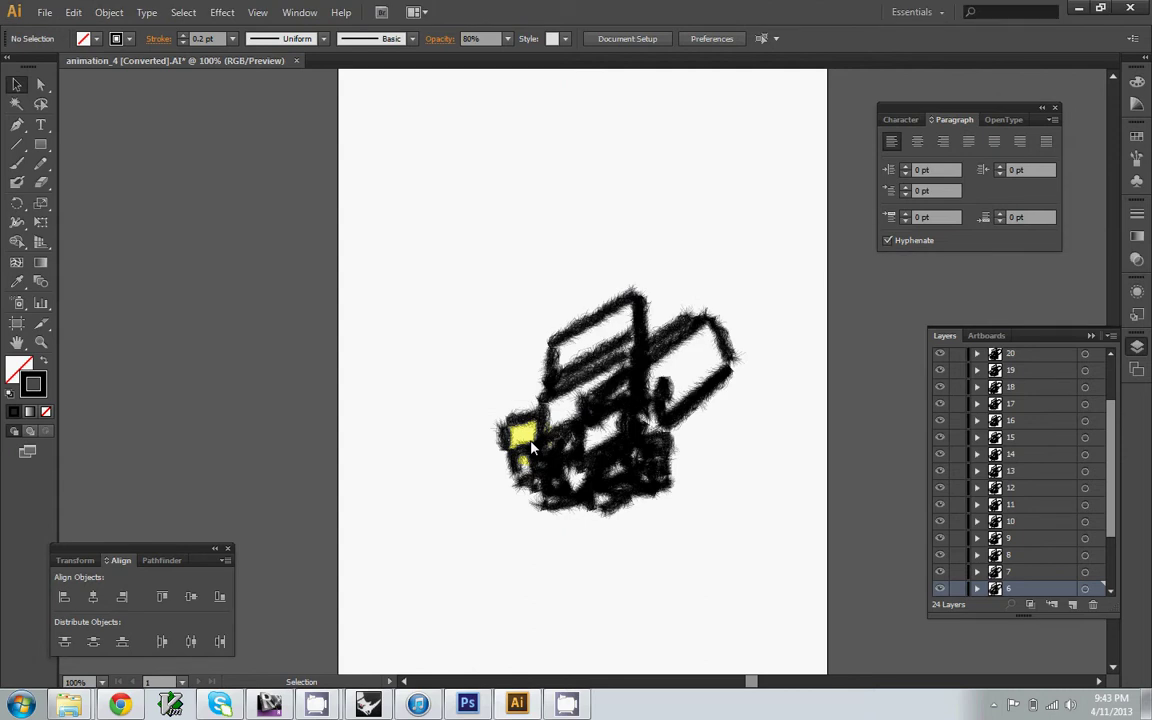
# Switch to Photoshop and bring up the dialog for opening a file
pyautogui.click(470, 704)
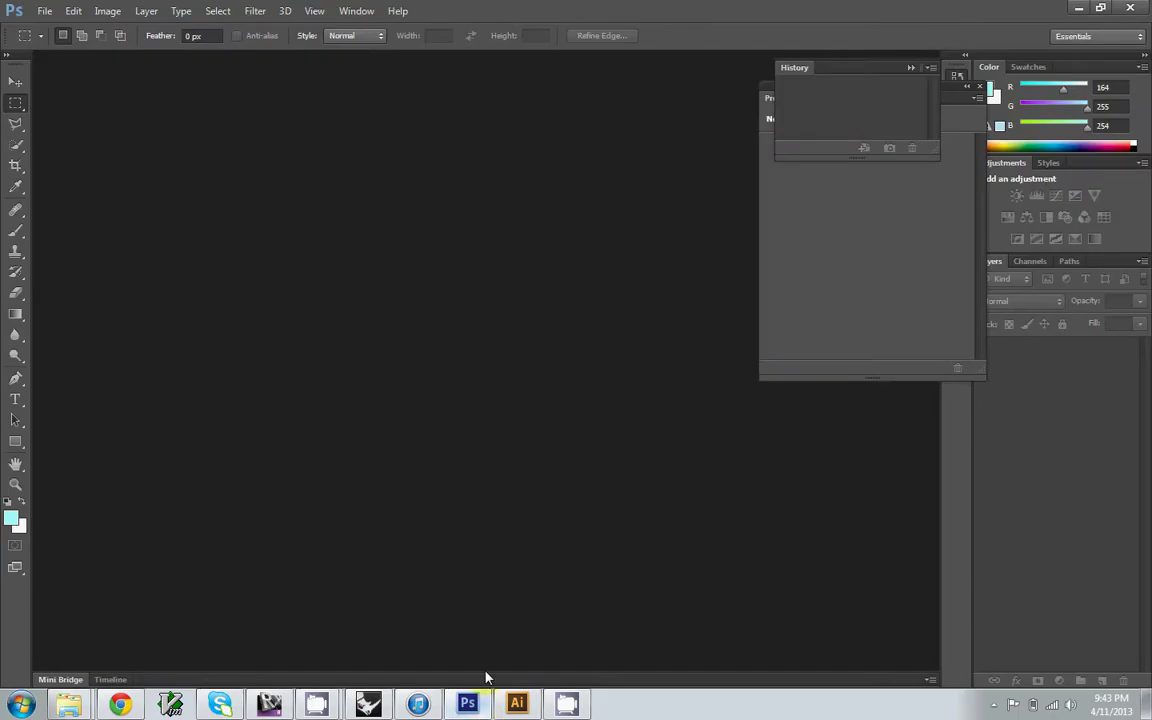
pyautogui.click(46, 13)
pyautogui.click(58, 45)
pyautogui.click(650, 143)
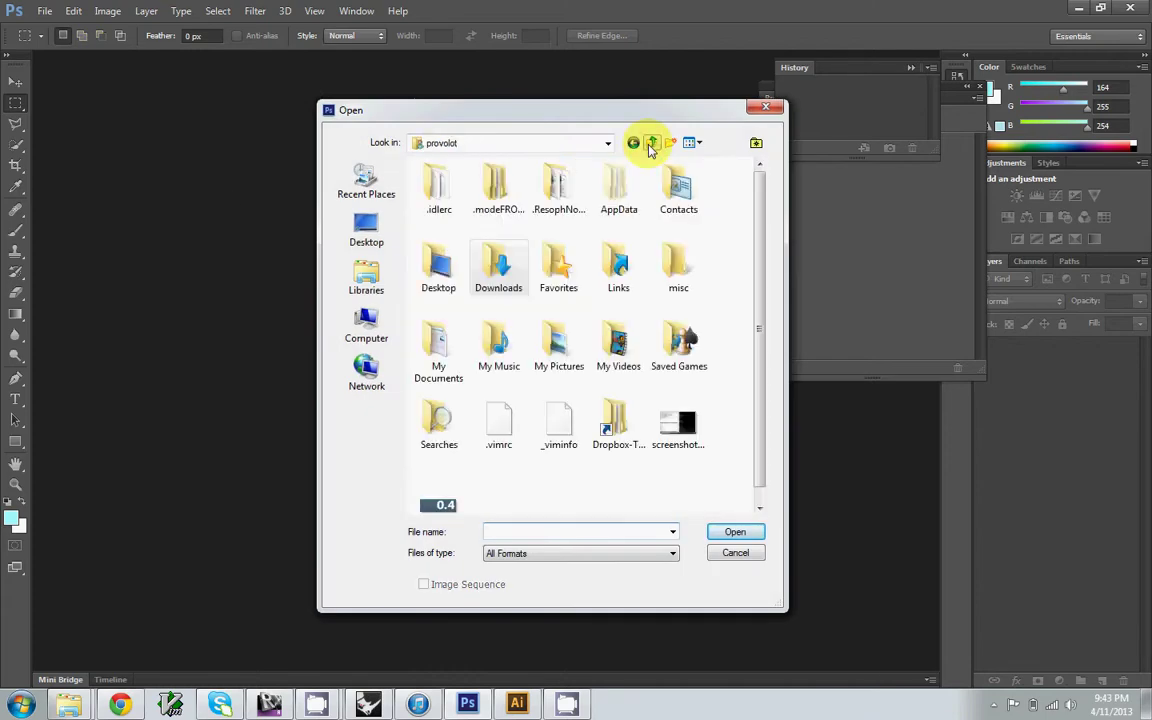
pyautogui.click(650, 145)
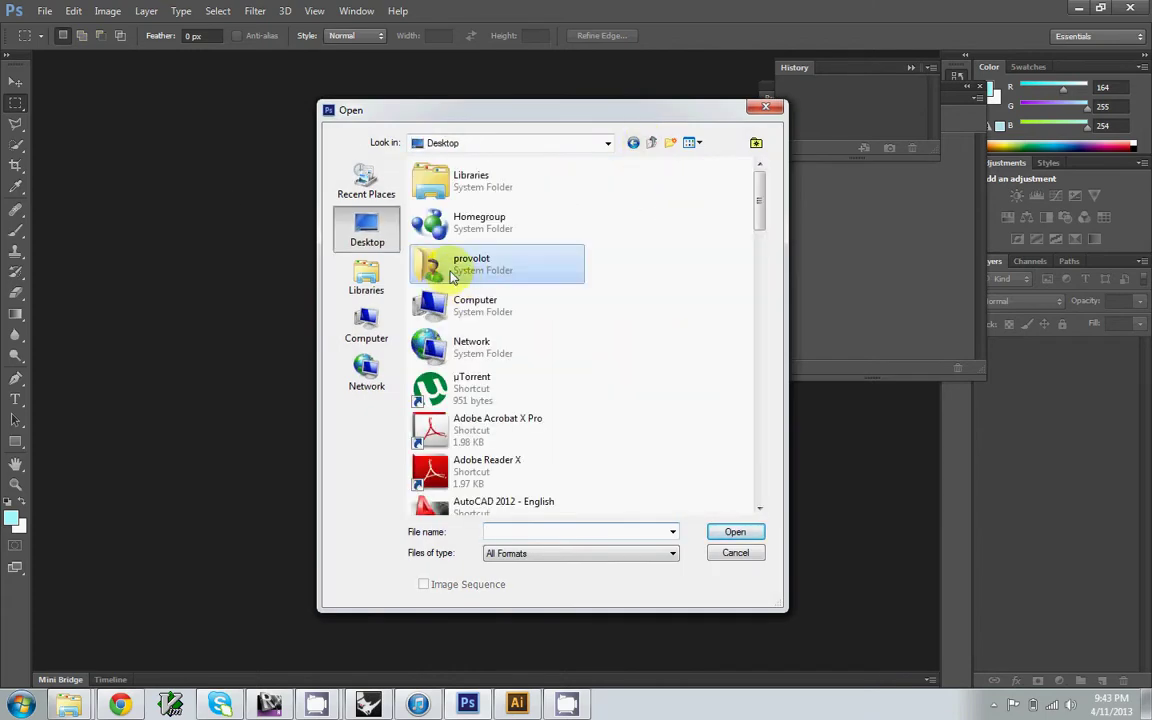
pyautogui.doubleClick(480, 262)
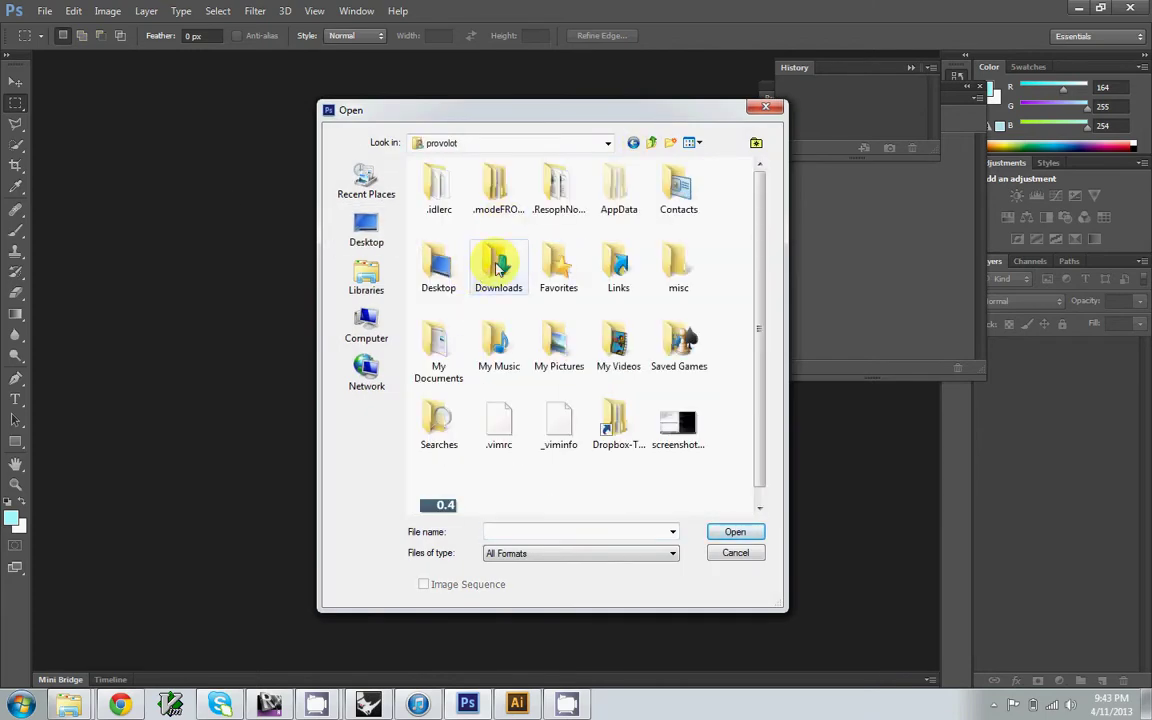
pyautogui.doubleClick(440, 262)
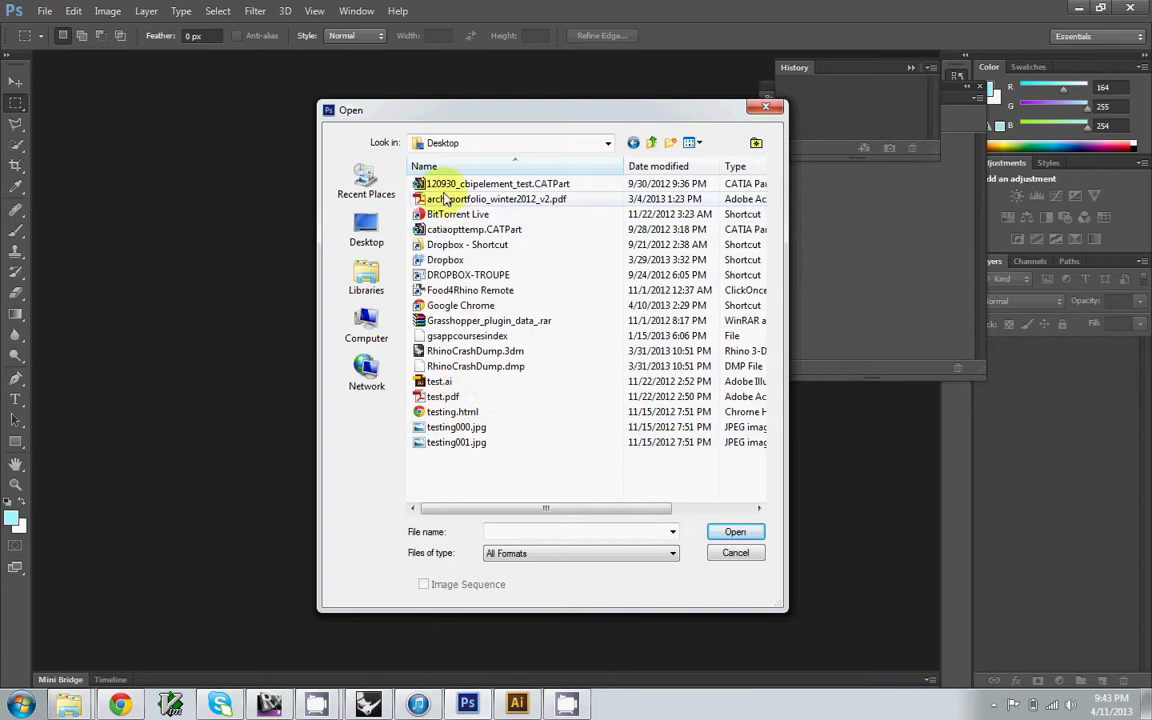
pyautogui.doubleClick(455, 260)
pyautogui.click(46, 11)
pyautogui.click(50, 42)
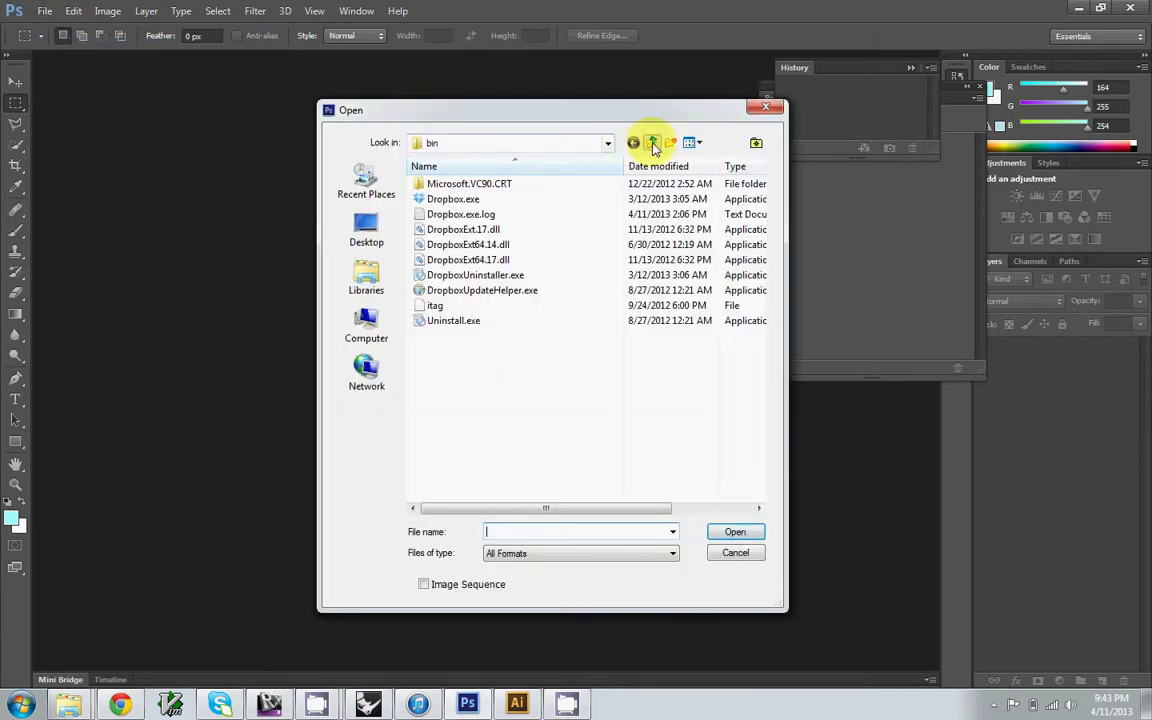
pyautogui.doubleClick(652, 145)
# Browse through the Dropbox folder to the TA_ADR2 folder
pyautogui.click(610, 144)
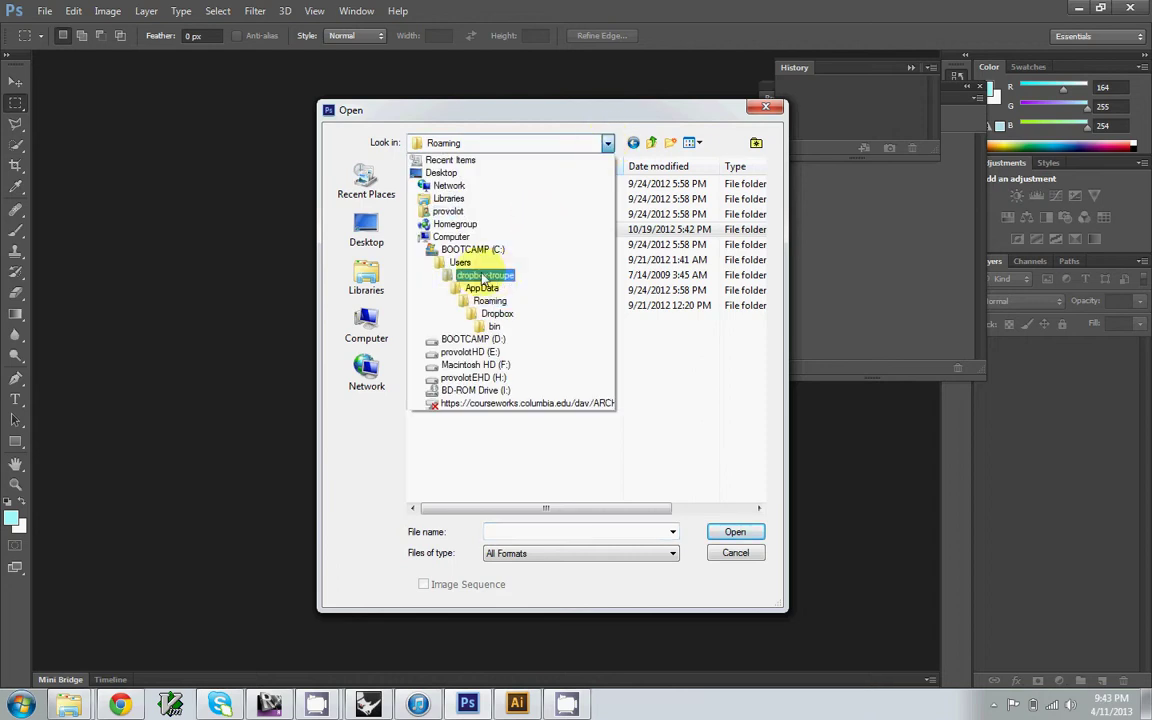
pyautogui.click(445, 334)
pyautogui.doubleClick(443, 198)
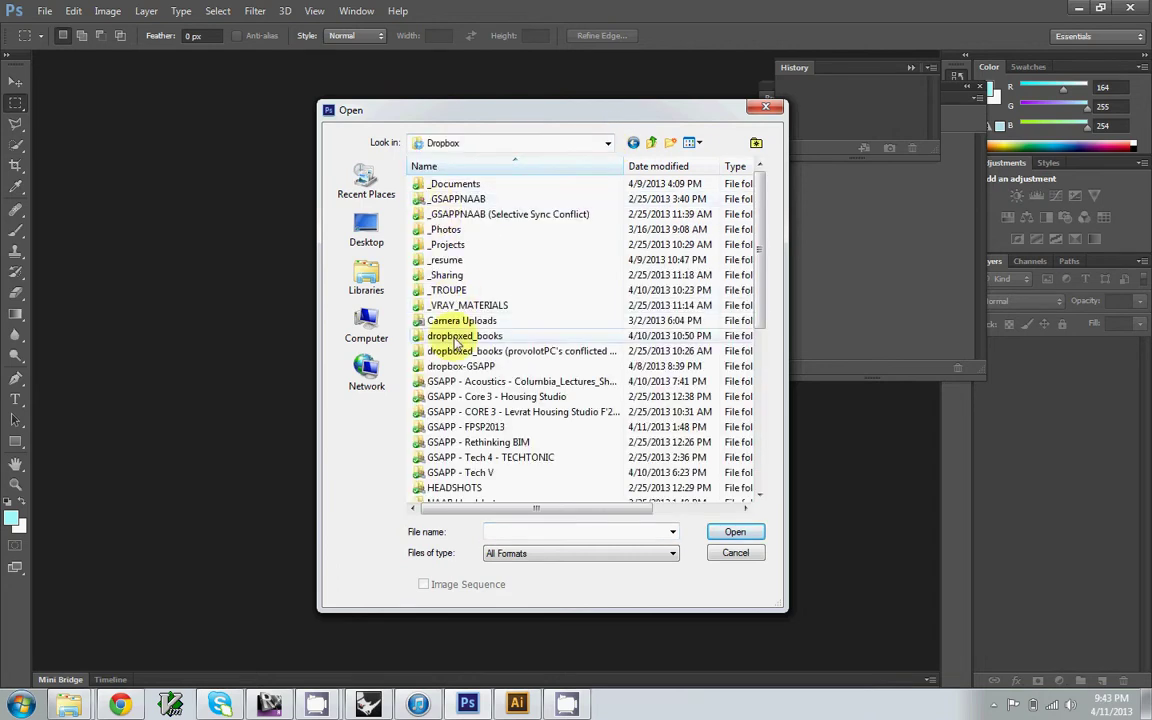
pyautogui.doubleClick(445, 402)
pyautogui.doubleClick(446, 290)
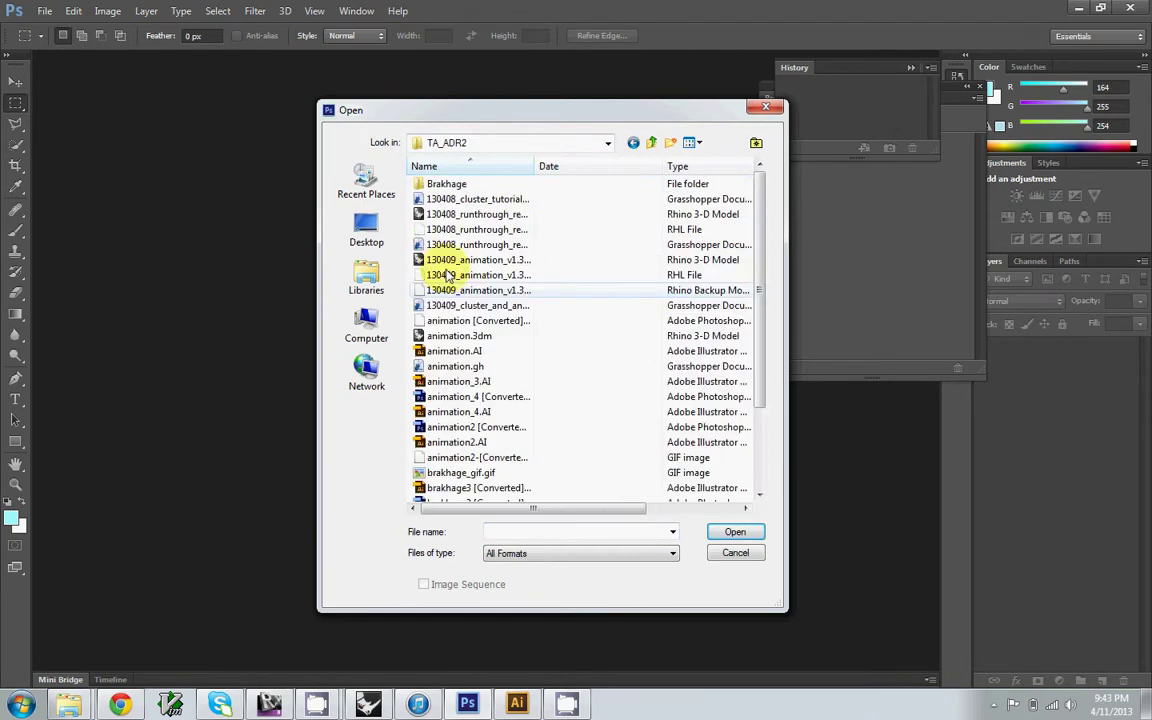
# Open the exported animation_4 [Converted].psd file from the TA_ADR2 folder
pyautogui.click(470, 457)
pyautogui.scroll(-2, 473, 456)
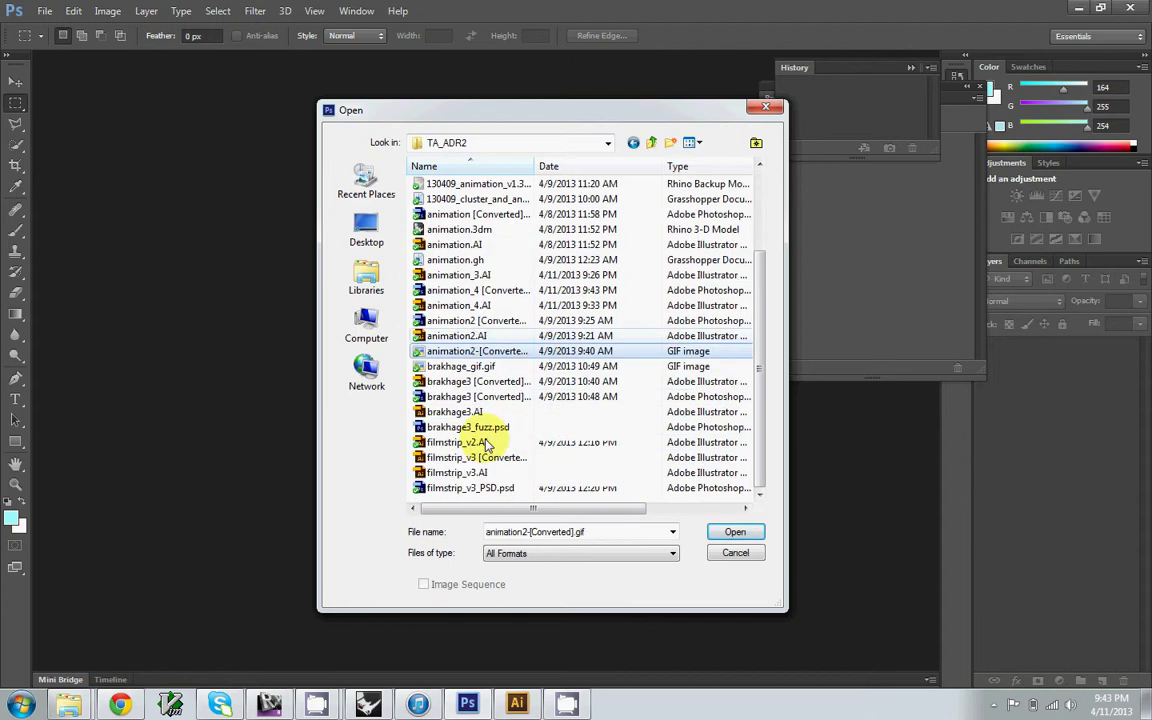
pyautogui.click(474, 290)
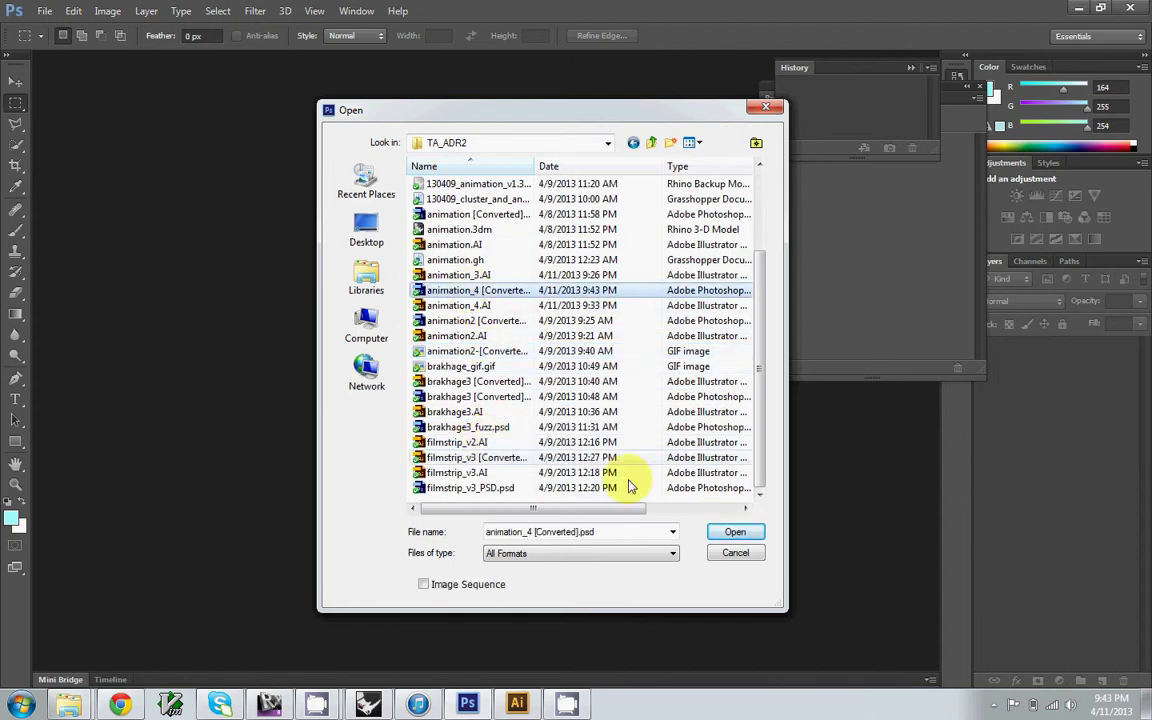
pyautogui.click(730, 531)
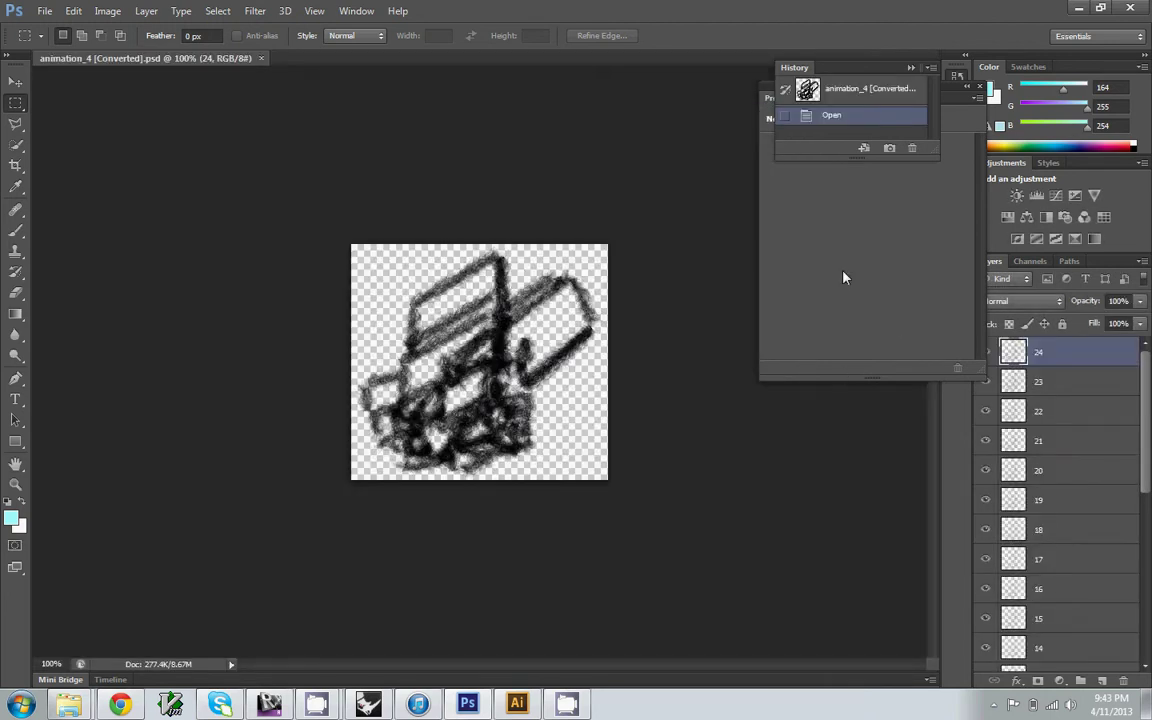
# Create a new empty layer and place it beneath layer 1 at the very bottom of the layer stack
pyautogui.click(1083, 382)
pyautogui.scroll(-10, 1076, 384)
pyautogui.click(1075, 410)
pyautogui.scroll(-2, 1075, 412)
pyautogui.scroll(1, 1075, 480)
pyautogui.scroll(-1, 1076, 505)
pyautogui.click(1100, 656)
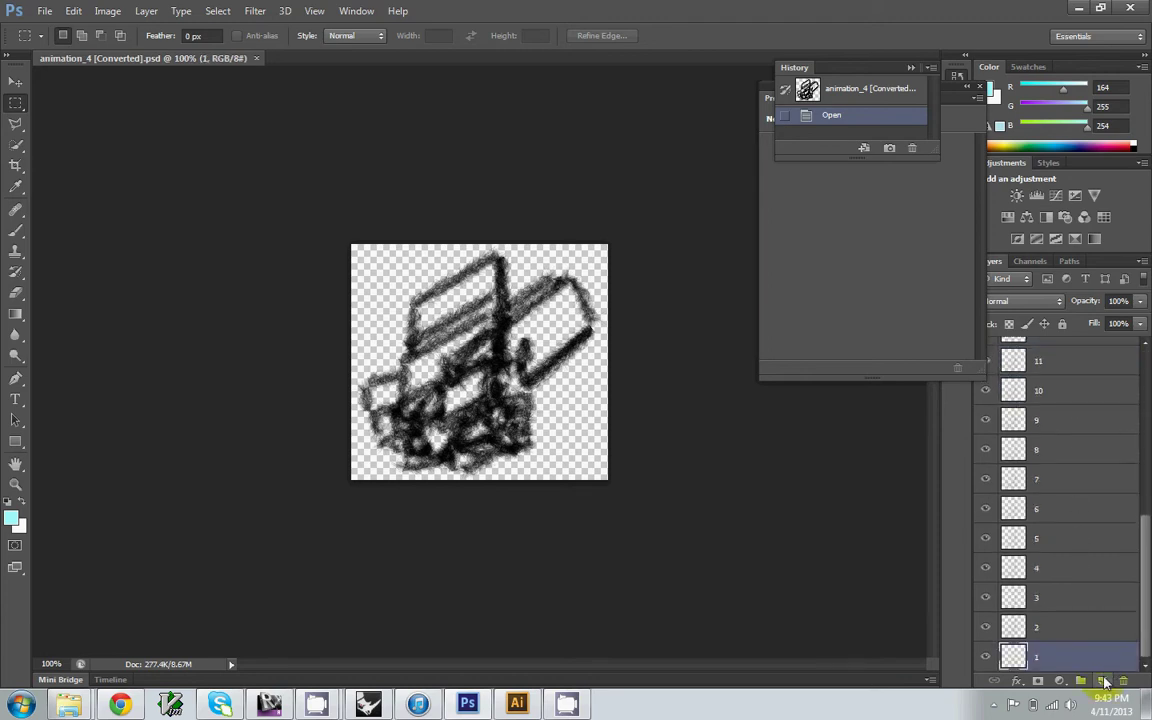
pyautogui.click(1102, 681)
pyautogui.scroll(-1, 1105, 650)
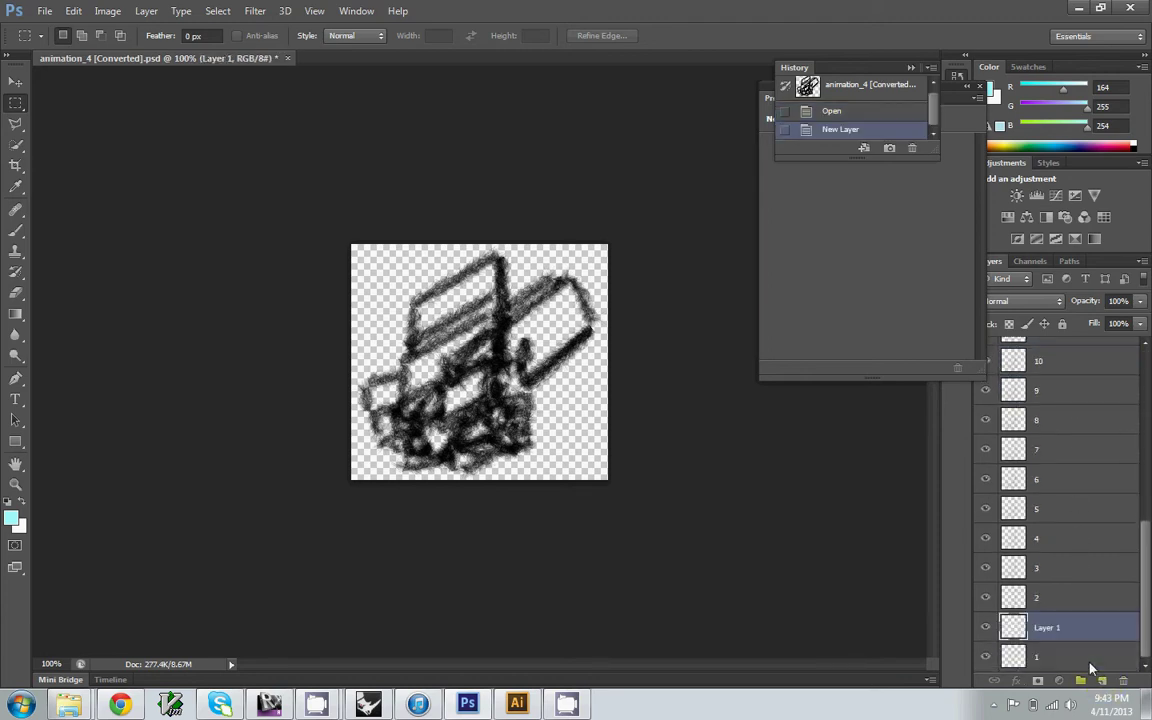
pyautogui.moveTo(1100, 627); pyautogui.dragTo(1090, 663)
pyautogui.press('Delete')
pyautogui.hotkey('alt', 'BackSpace')
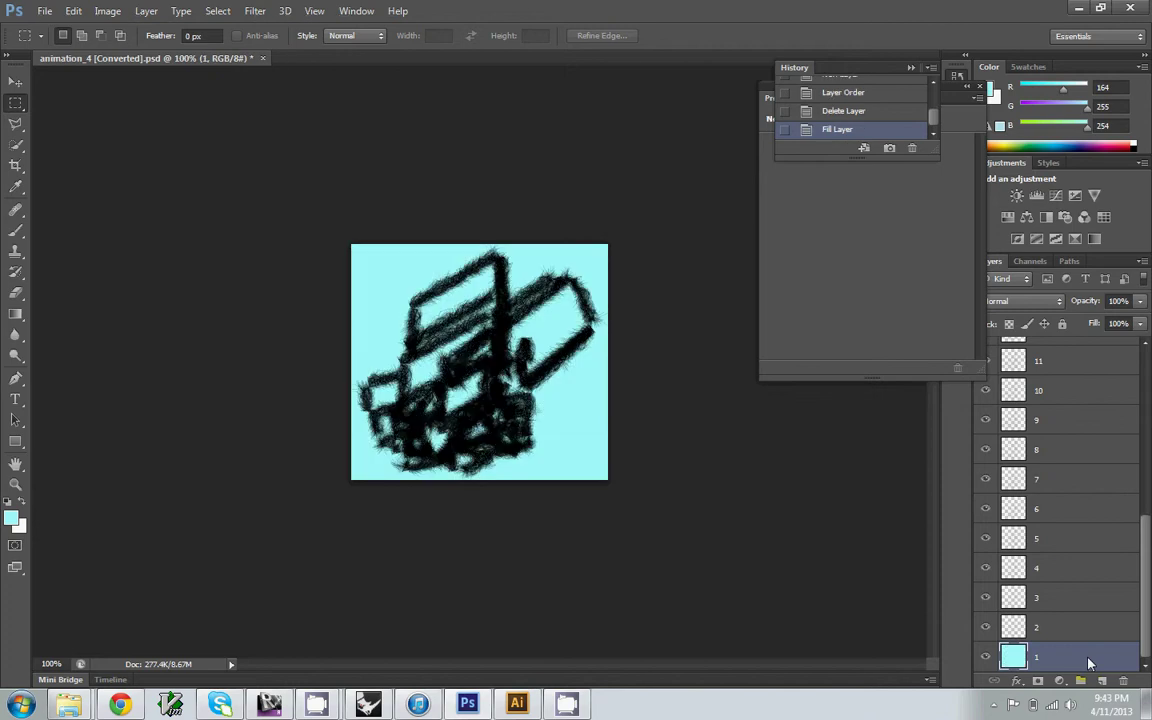
pyautogui.press('Delete')
pyautogui.hotkey('alt', 'BackSpace')
pyautogui.press('Delete')
pyautogui.hotkey('shift', 'BackSpace')
pyautogui.press('Escape')
pyautogui.press('m')
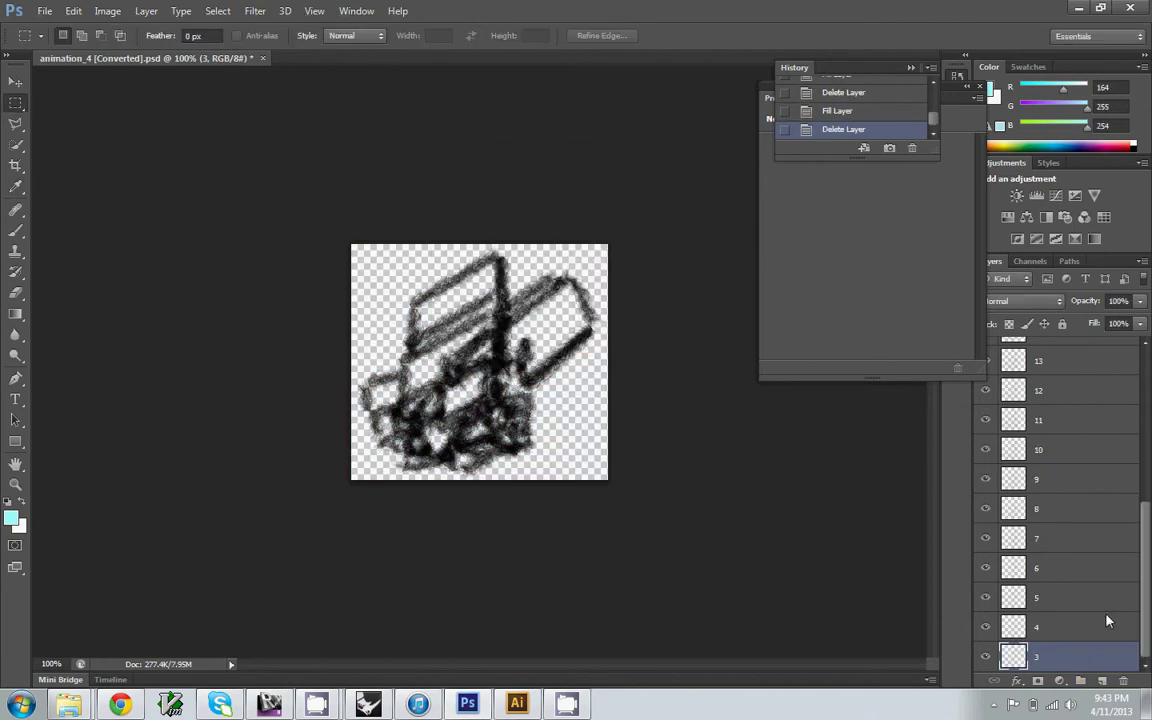
pyautogui.press('z')
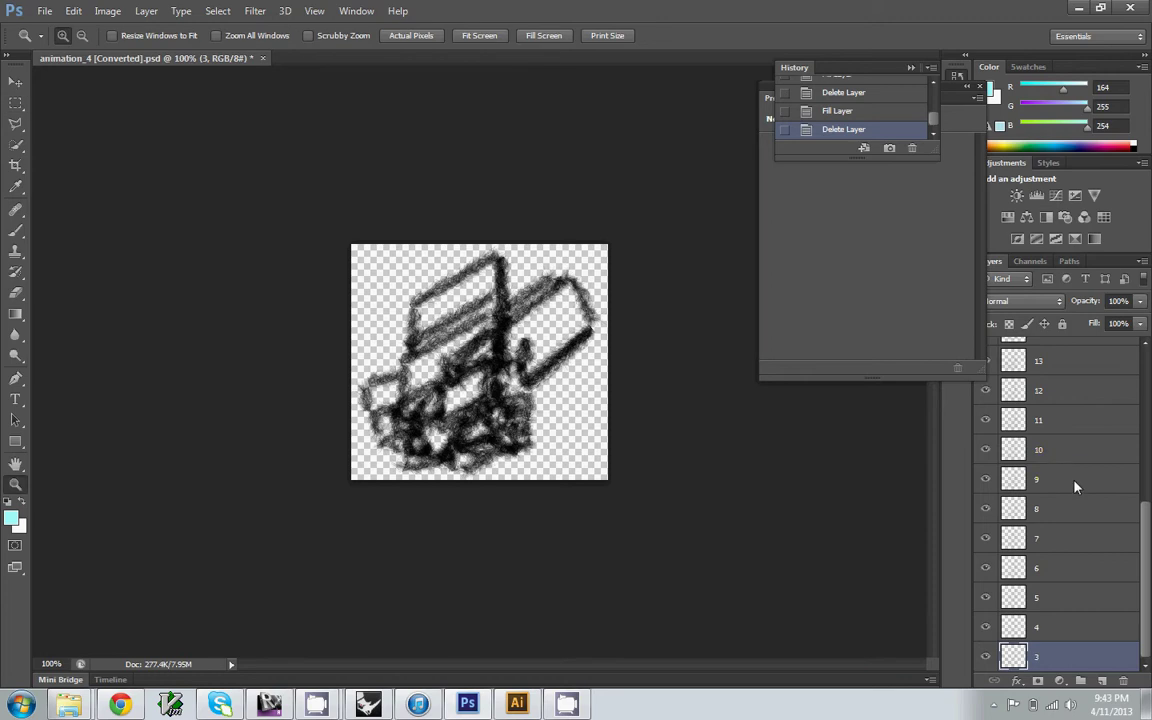
pyautogui.scroll(1, 892, 121)
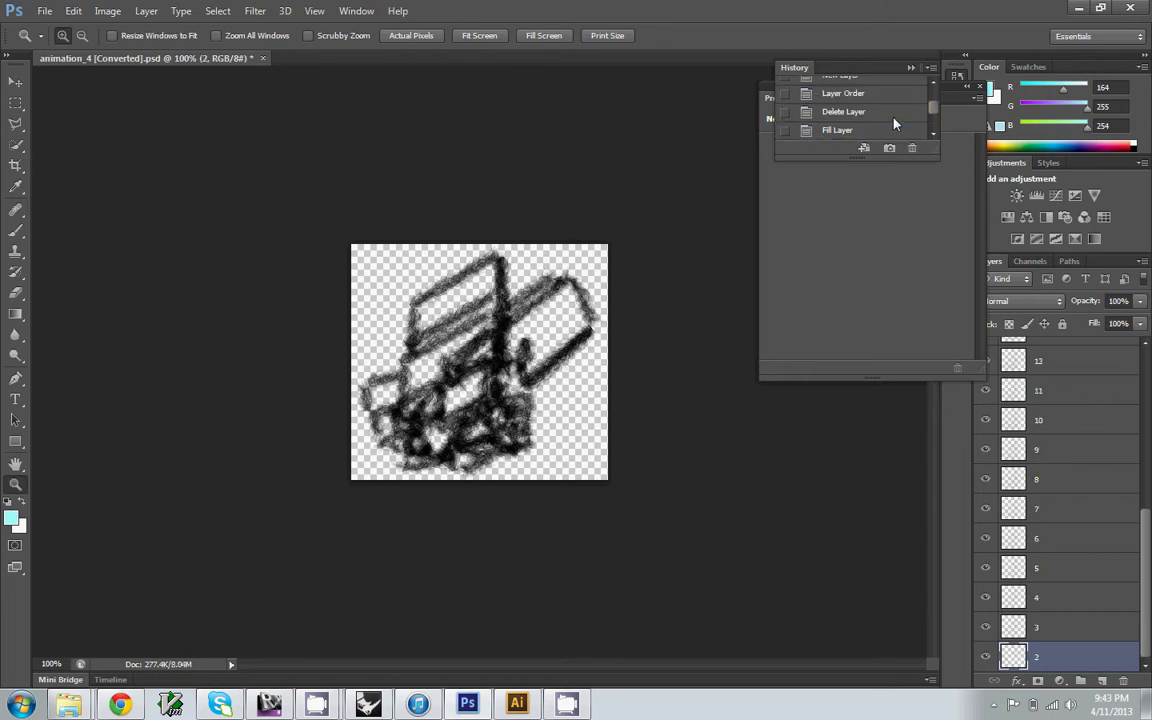
pyautogui.click(890, 96)
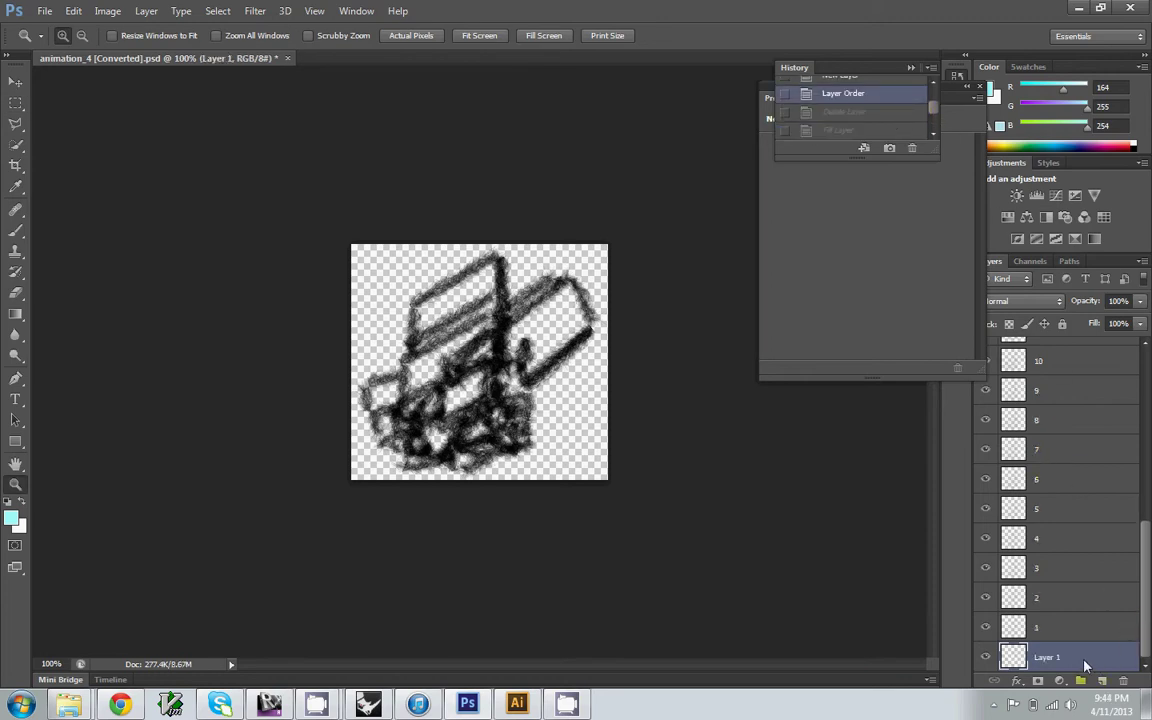
# Fill the new bottom layer with white at 100% opacity in Normal mode, and toggle its visibility to check the background
pyautogui.hotkey('alt', 'BackSpace')
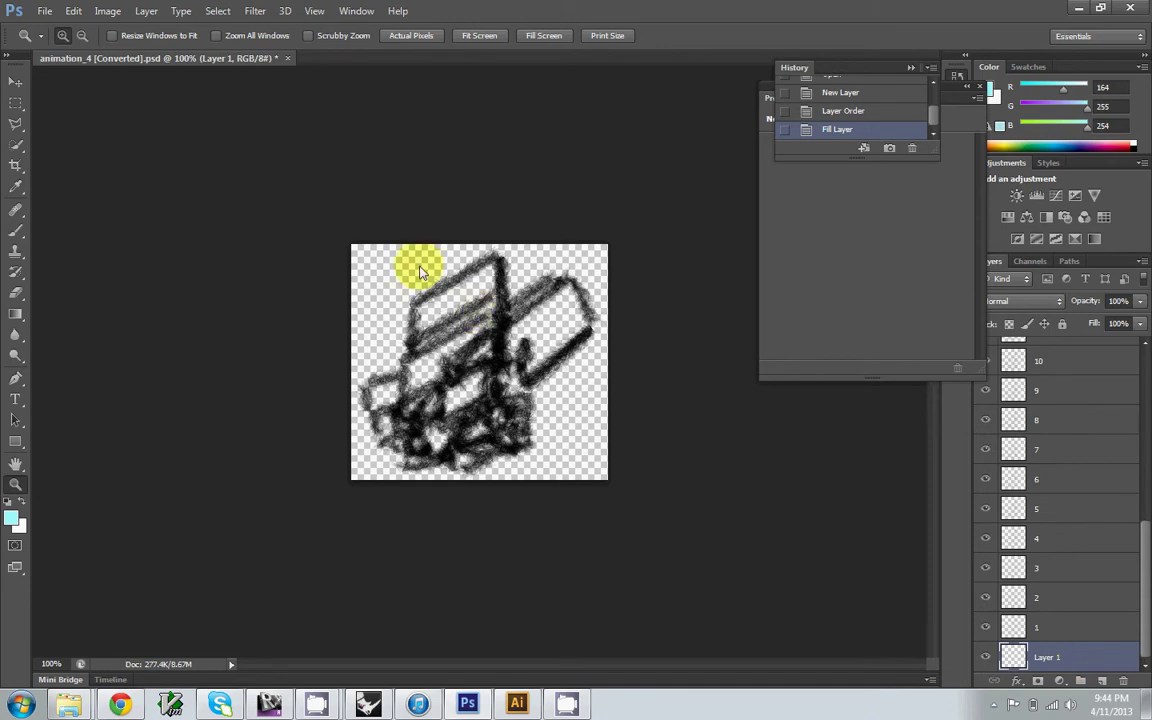
pyautogui.press('v')
pyautogui.click(68, 11)
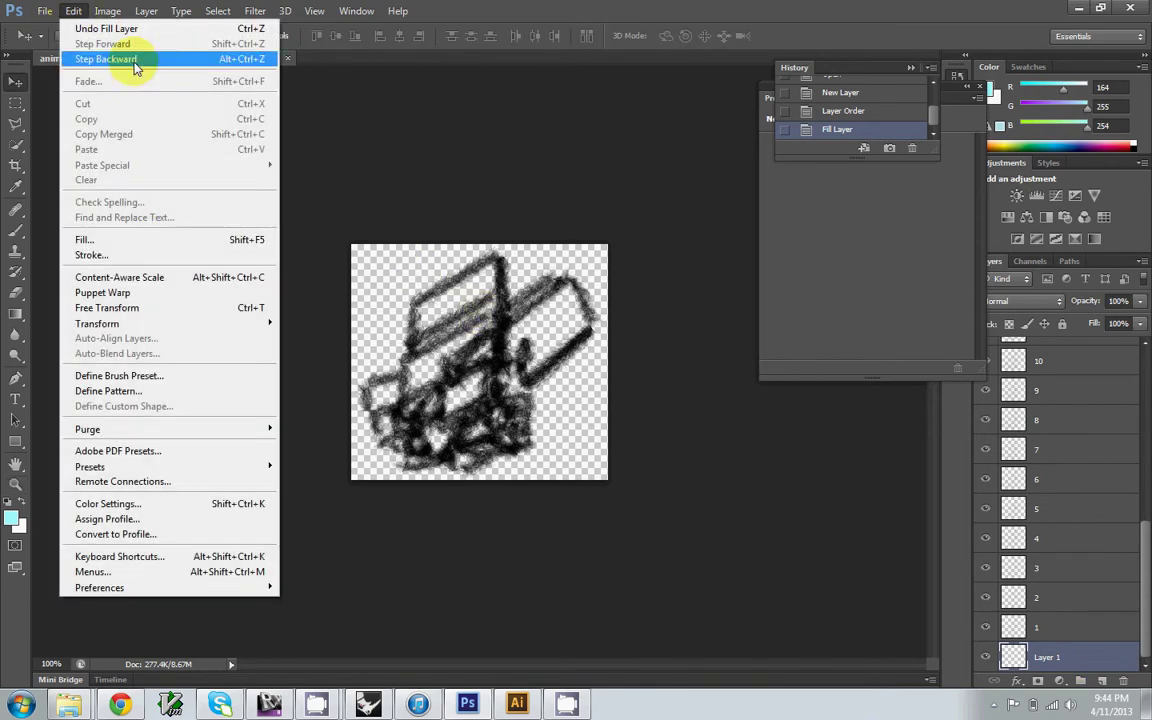
pyautogui.click(154, 237)
pyautogui.click(578, 214)
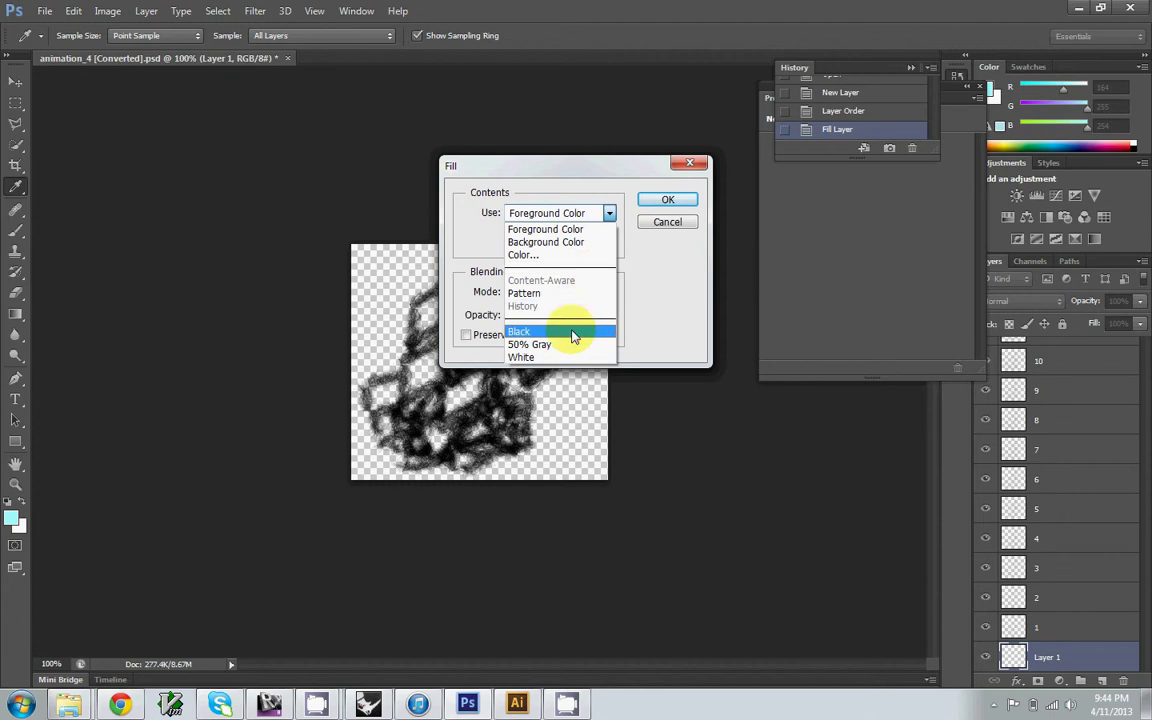
pyautogui.click(540, 357)
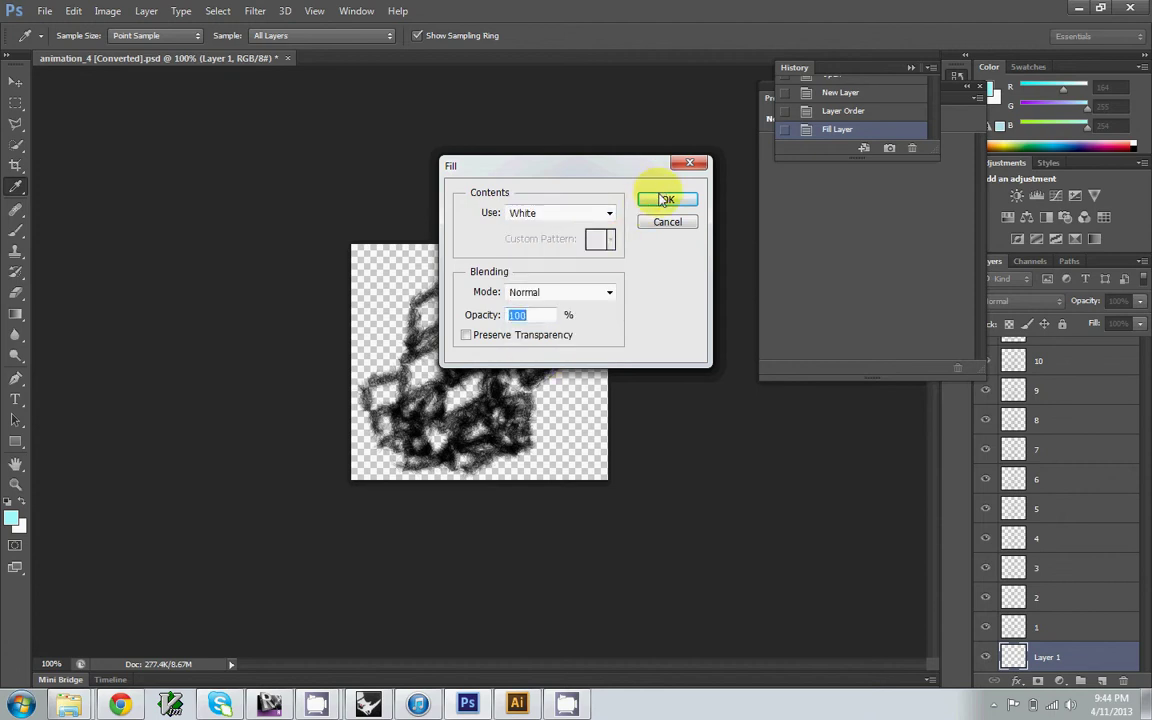
pyautogui.click(660, 201)
pyautogui.click(986, 657)
pyautogui.click(986, 657)
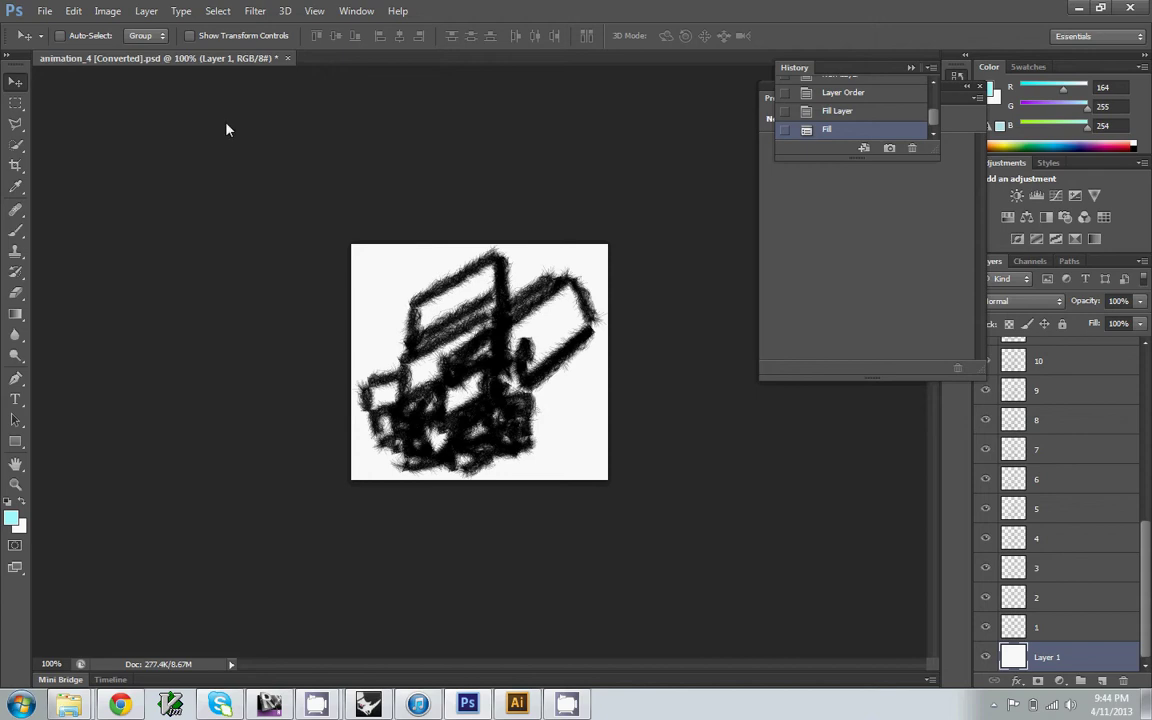
# Show the Timeline and create a frame animation from the document
pyautogui.click(315, 10)
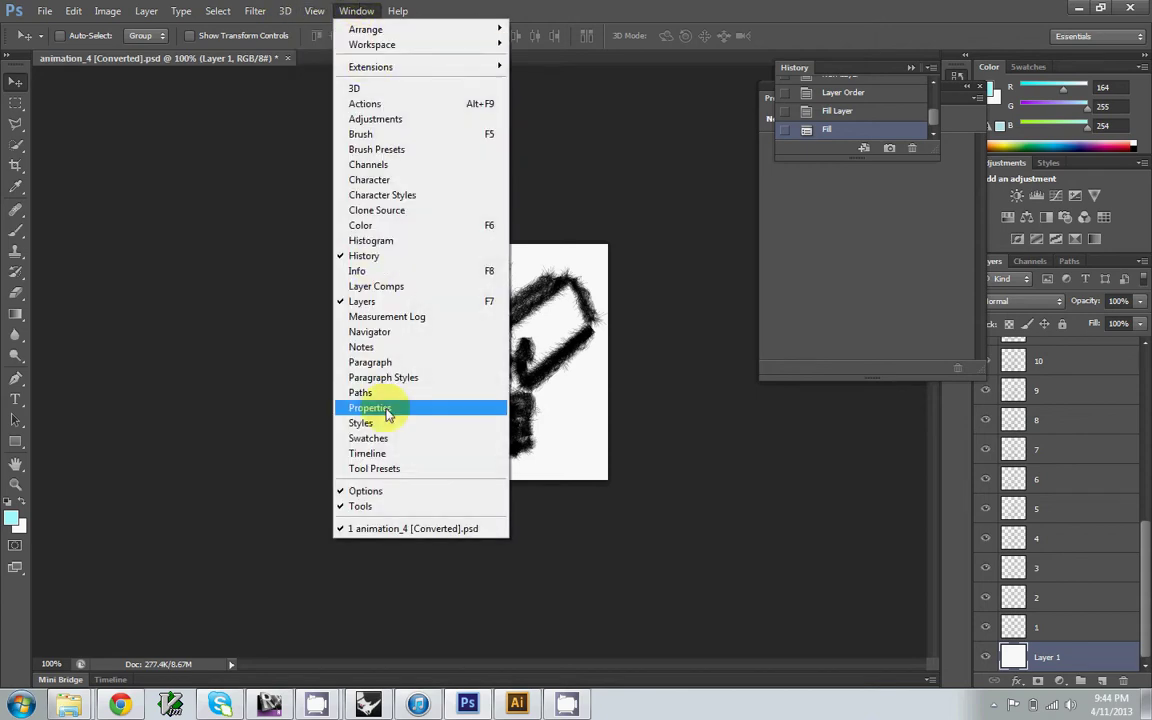
pyautogui.click(383, 455)
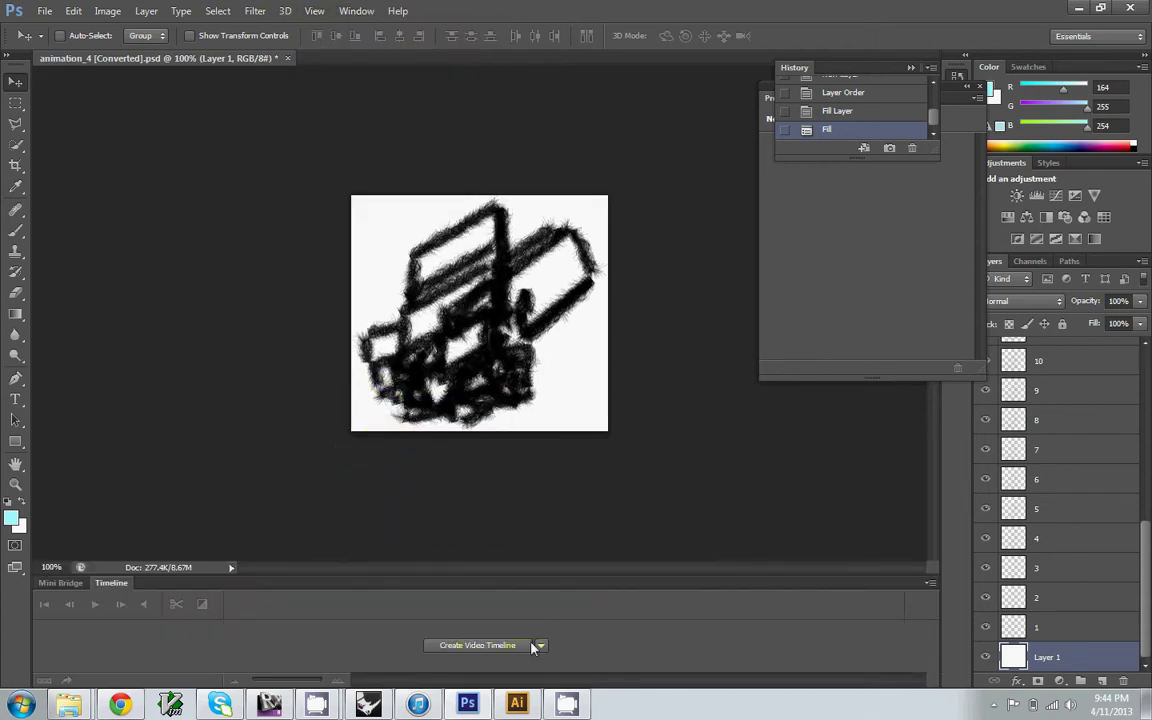
pyautogui.click(539, 645)
pyautogui.click(500, 676)
pyautogui.click(500, 645)
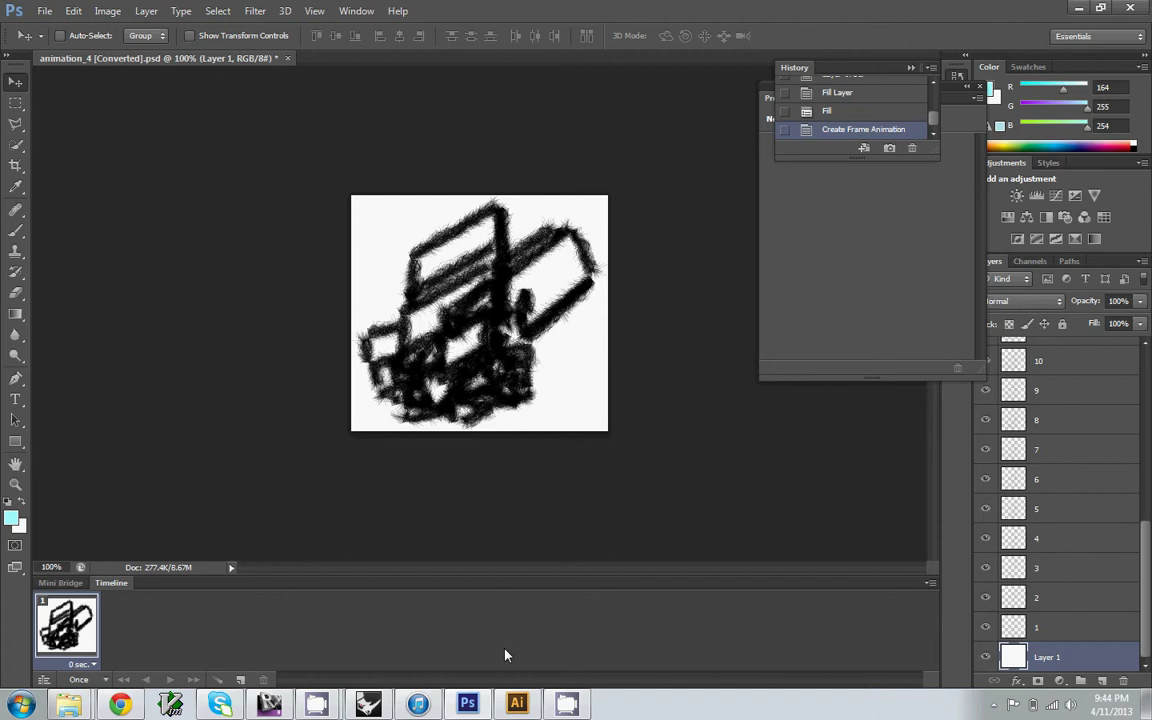
pyautogui.scroll(-1, 1105, 625)
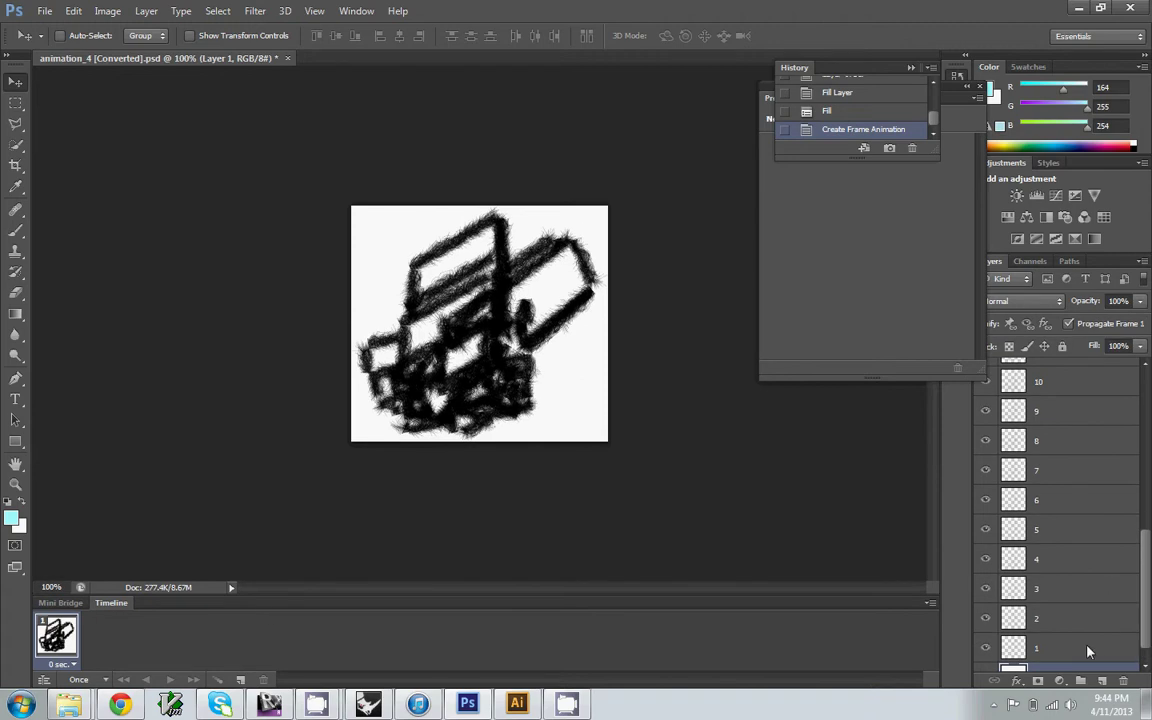
# Make animation frames from all the document's layers in the Timeline
pyautogui.click(1090, 627)
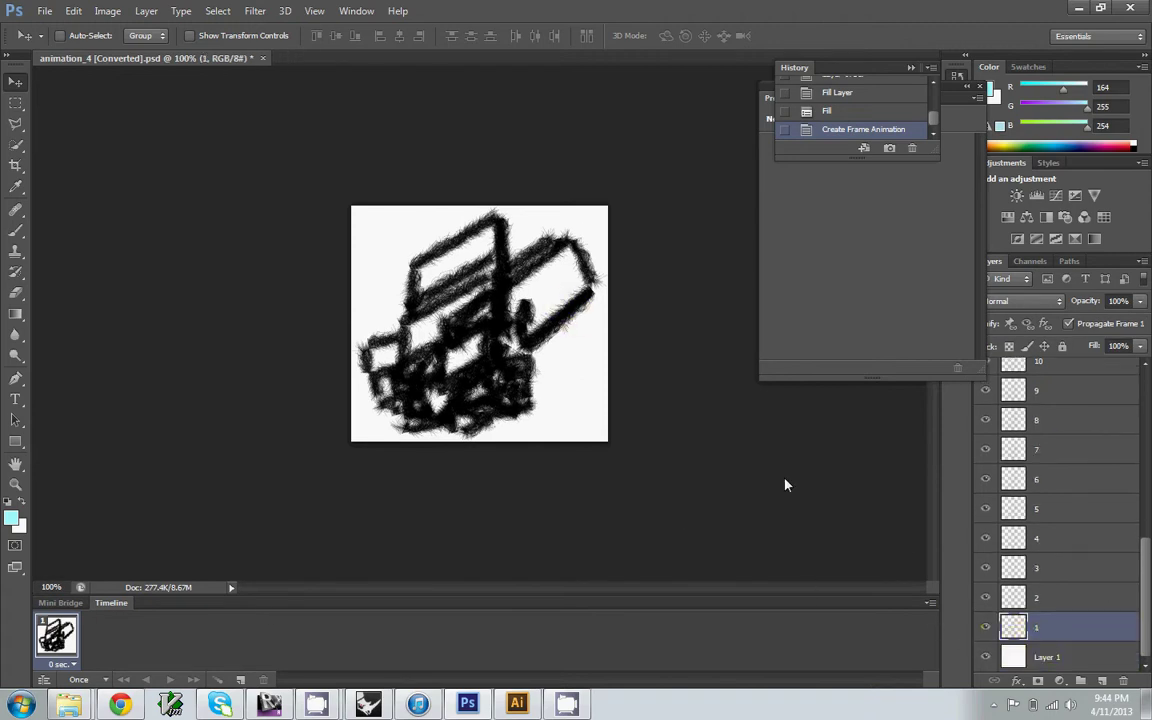
pyautogui.click(931, 603)
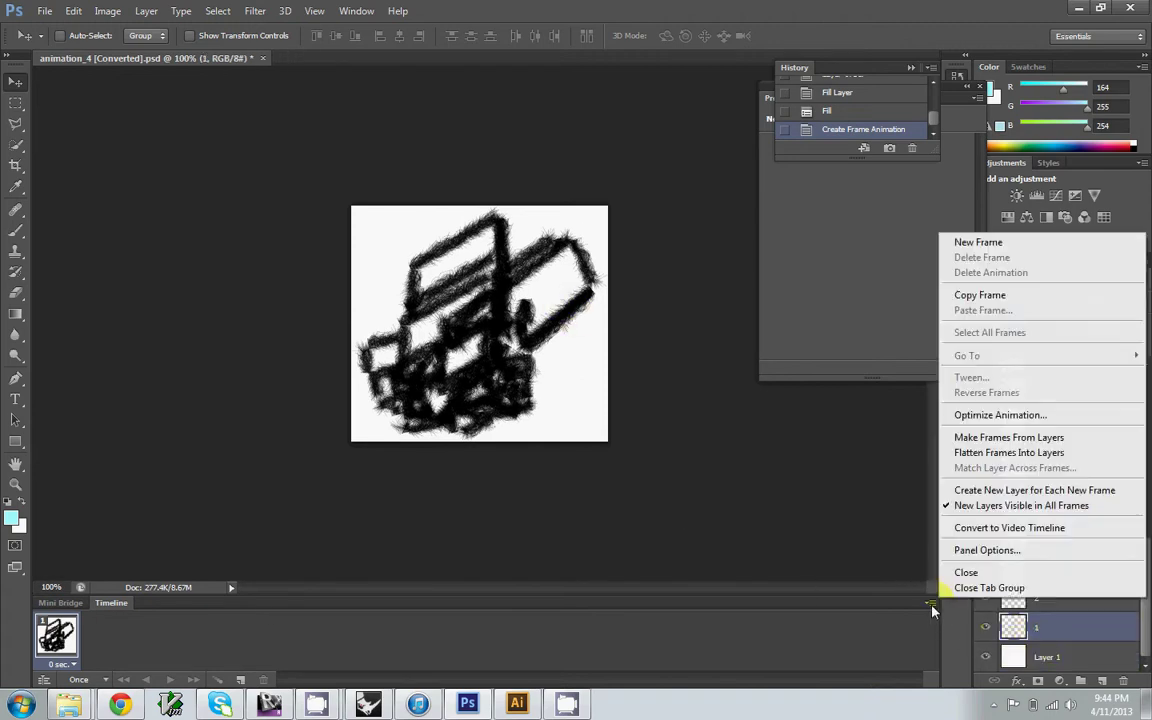
pyautogui.click(983, 440)
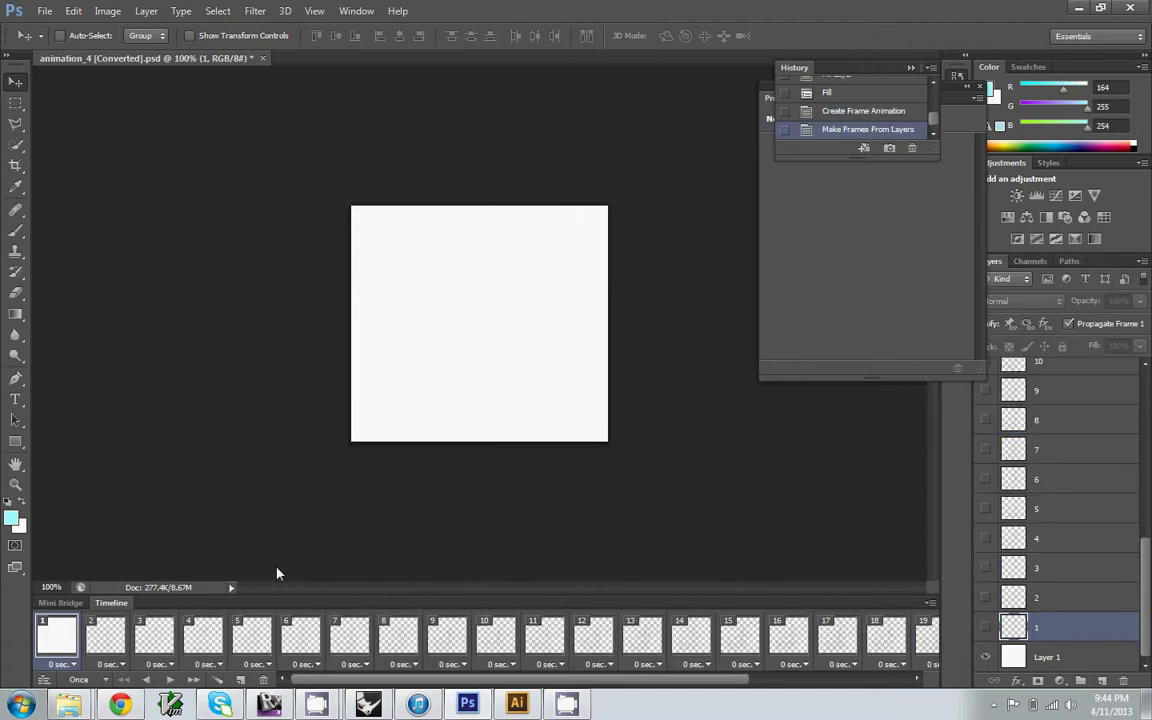
# Review frames 2 through 8 one by one to check their artwork and background, and return to frame 1
pyautogui.click(103, 635)
pyautogui.click(152, 635)
pyautogui.click(219, 648)
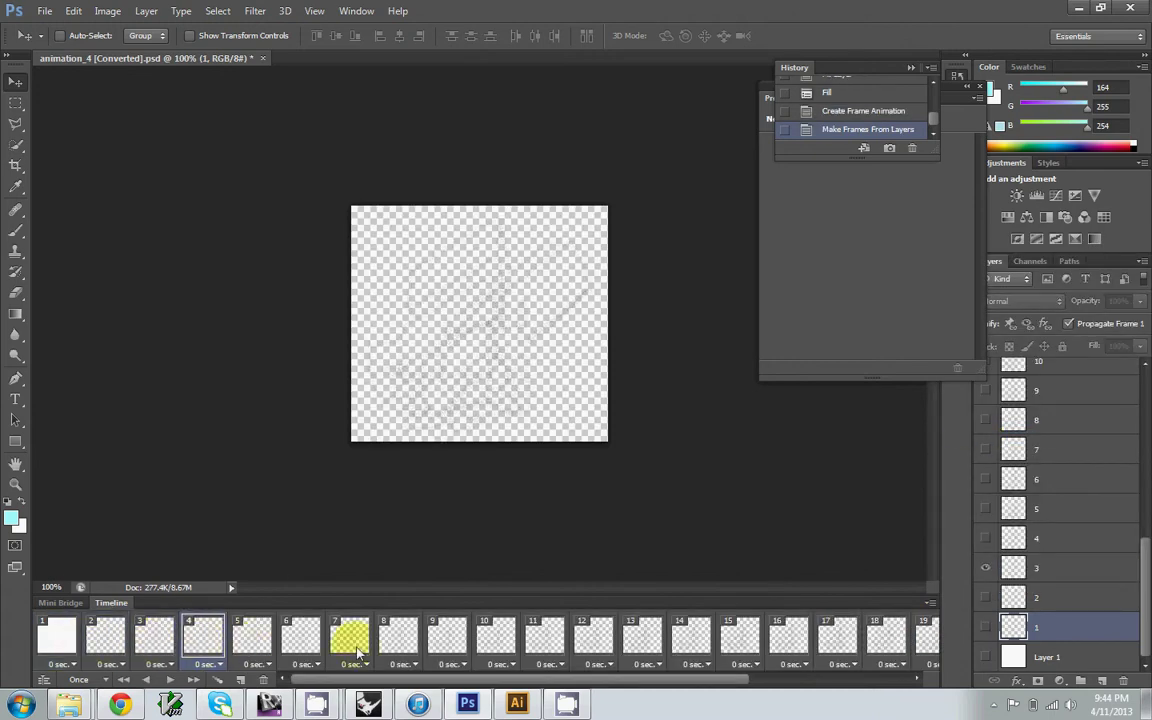
pyautogui.click(252, 638)
pyautogui.click(300, 638)
pyautogui.click(349, 638)
pyautogui.click(398, 638)
pyautogui.click(57, 635)
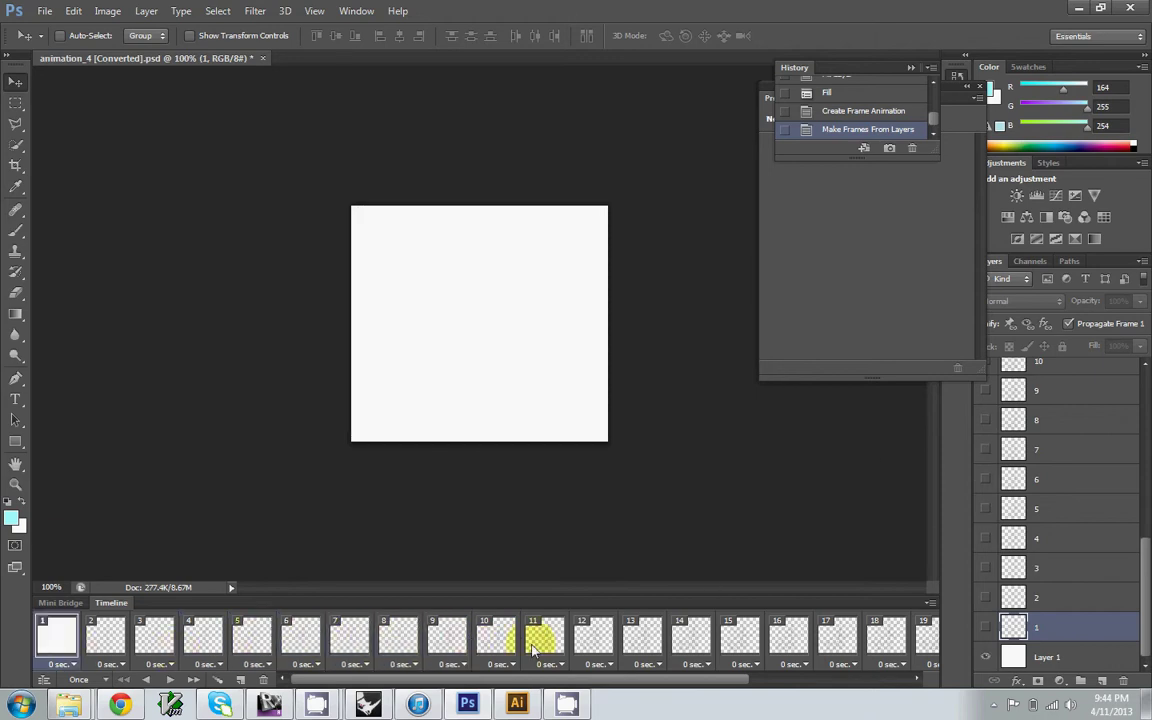
# Select all frames from 1 to 25 and make the white Layer 1 visible in every one of them
pyautogui.moveTo(588, 681); pyautogui.dragTo(810, 652)
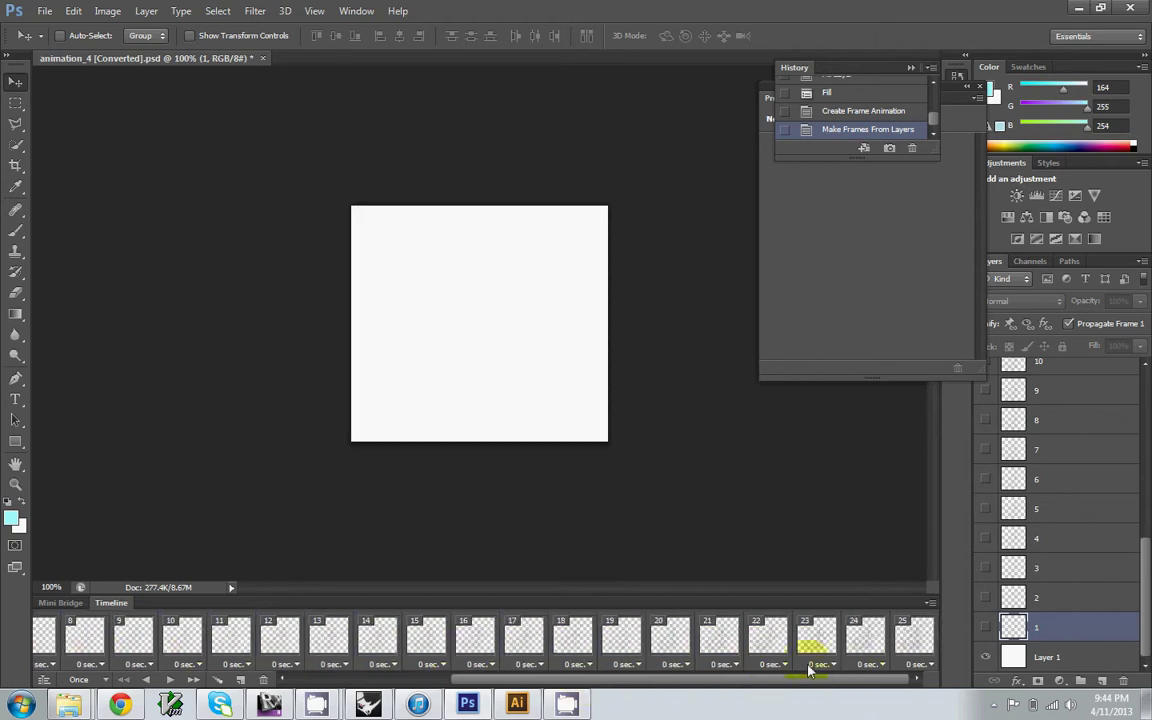
pyautogui.keyDown('shift'); pyautogui.click(903, 640); pyautogui.keyUp('shift')
pyautogui.click(985, 659)
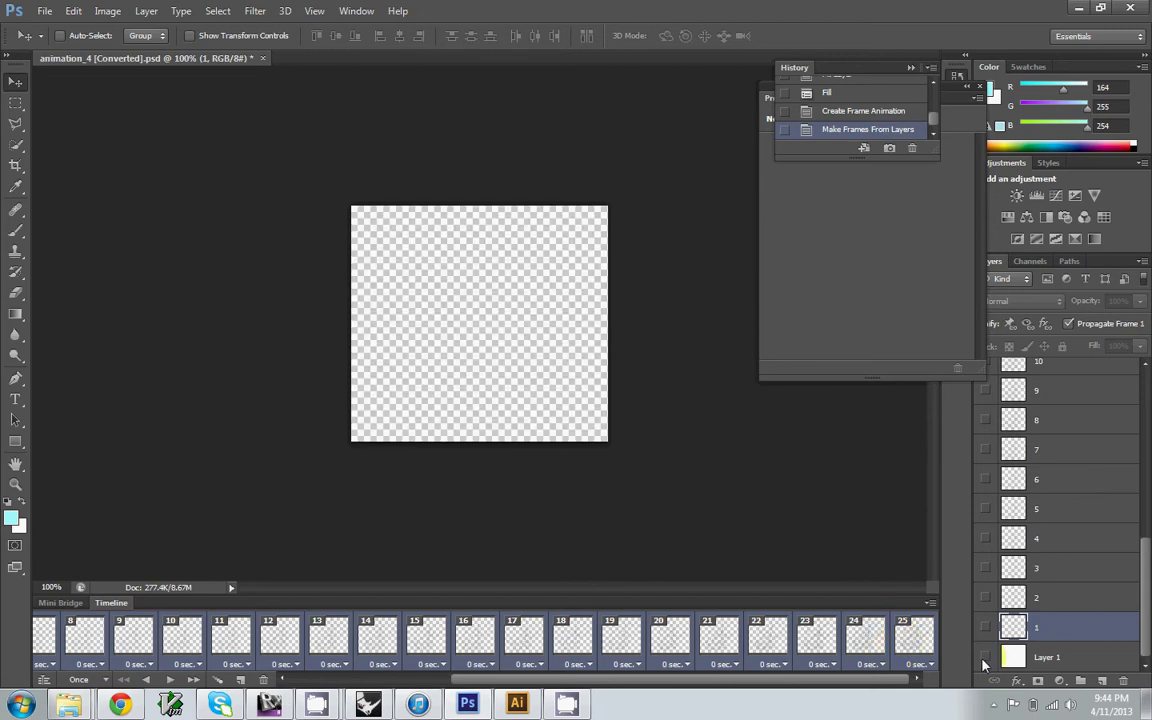
pyautogui.click(985, 659)
# Review individual frames from 24 back to 14 to check the white background behind the drawing
pyautogui.click(856, 635)
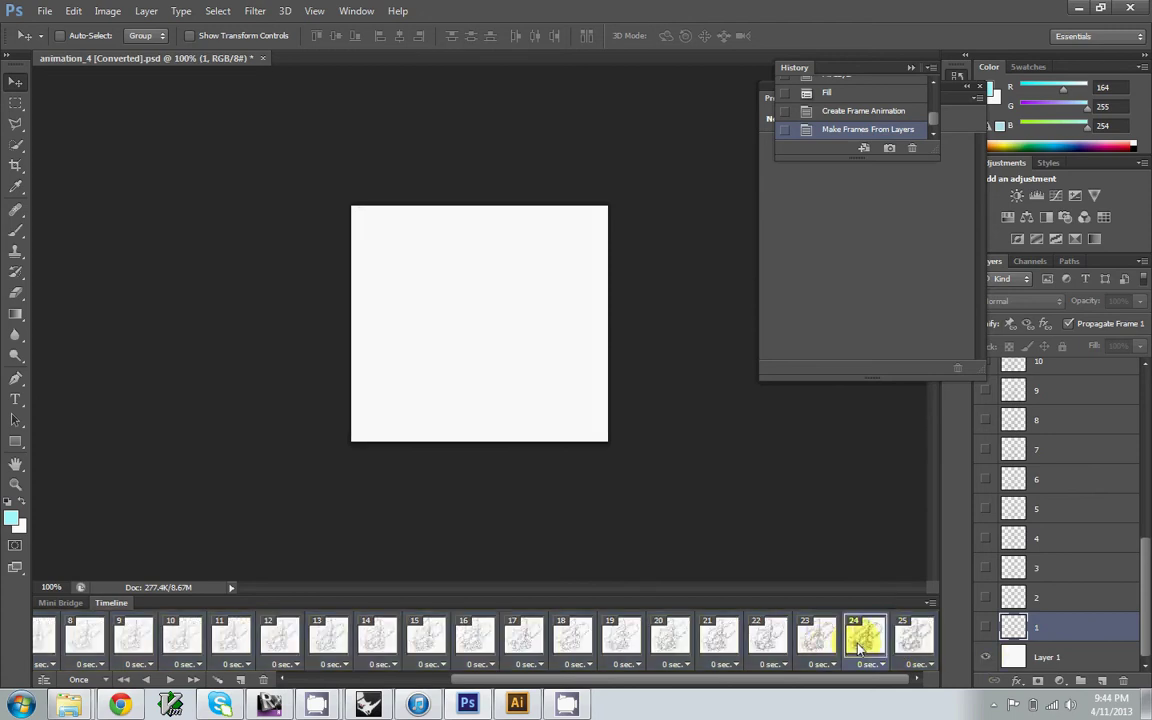
pyautogui.click(815, 635)
pyautogui.click(763, 635)
pyautogui.click(665, 638)
pyautogui.click(620, 638)
pyautogui.click(570, 638)
pyautogui.click(520, 638)
pyautogui.click(470, 638)
pyautogui.click(420, 638)
pyautogui.click(378, 638)
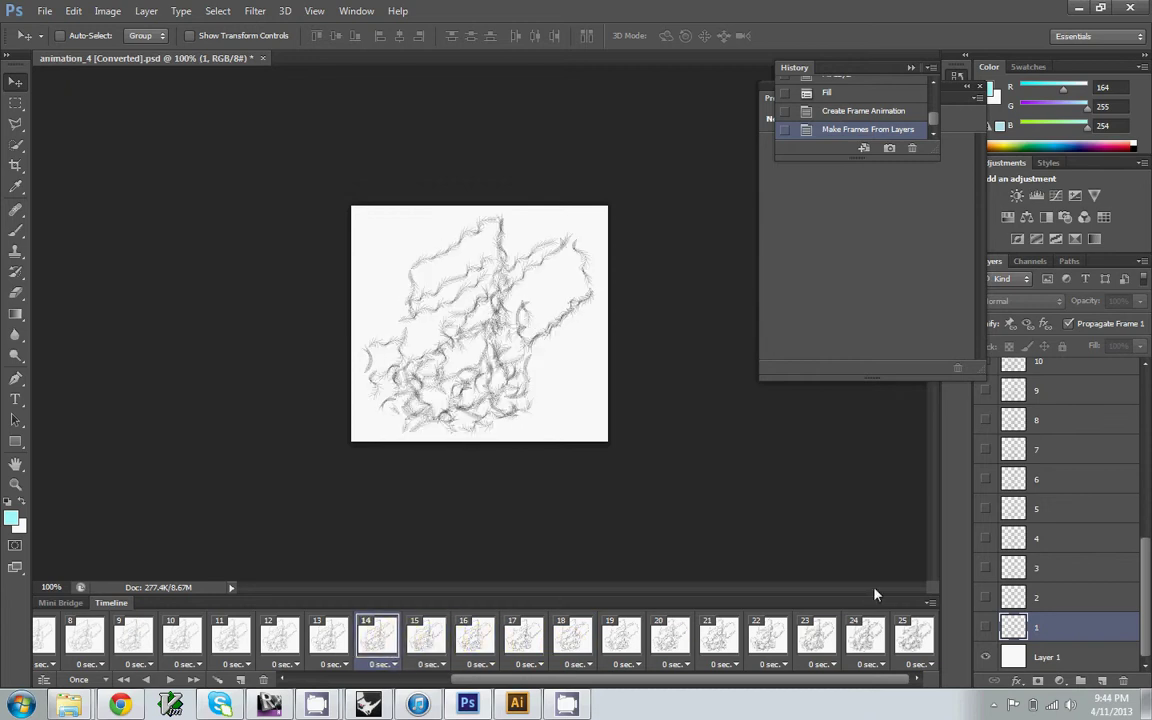
# With frame 1 active, select layers 1 through 24 and duplicate them
pyautogui.hscroll(-5, 465, 630)
pyautogui.click(57, 636)
pyautogui.moveTo(1143, 620); pyautogui.dragTo(1136, 425)
pyautogui.keyDown('shift'); pyautogui.click(1097, 374); pyautogui.keyUp('shift')
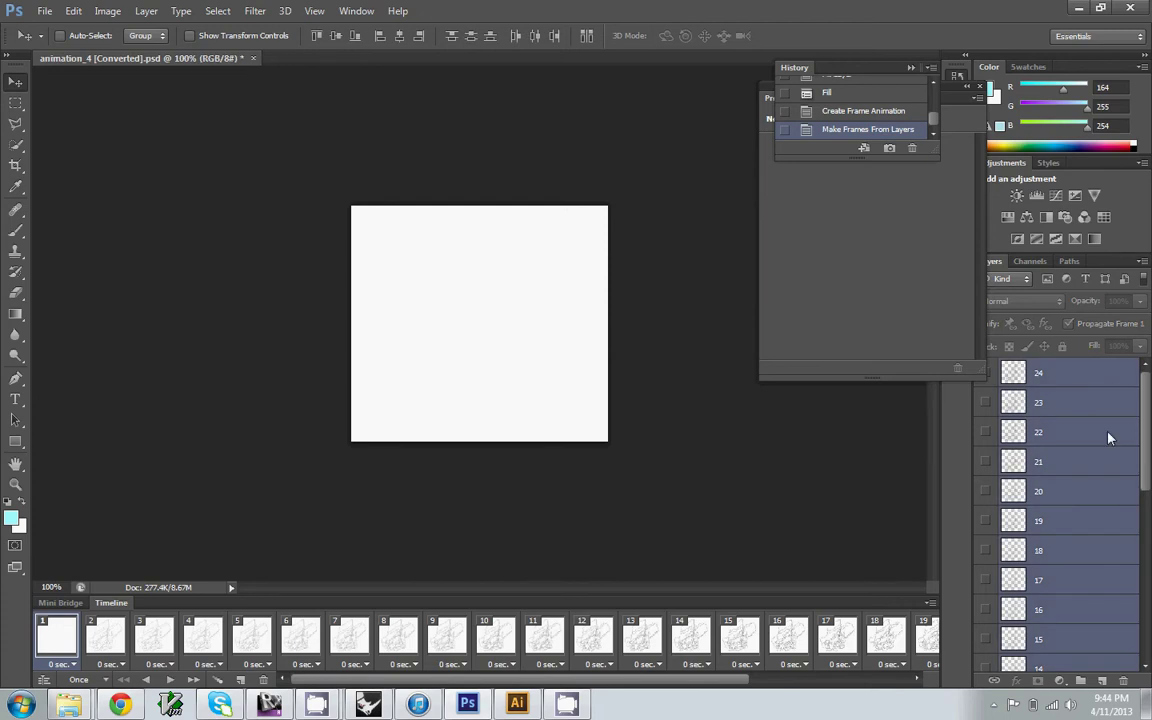
pyautogui.moveTo(1110, 677); pyautogui.dragTo(1104, 680)
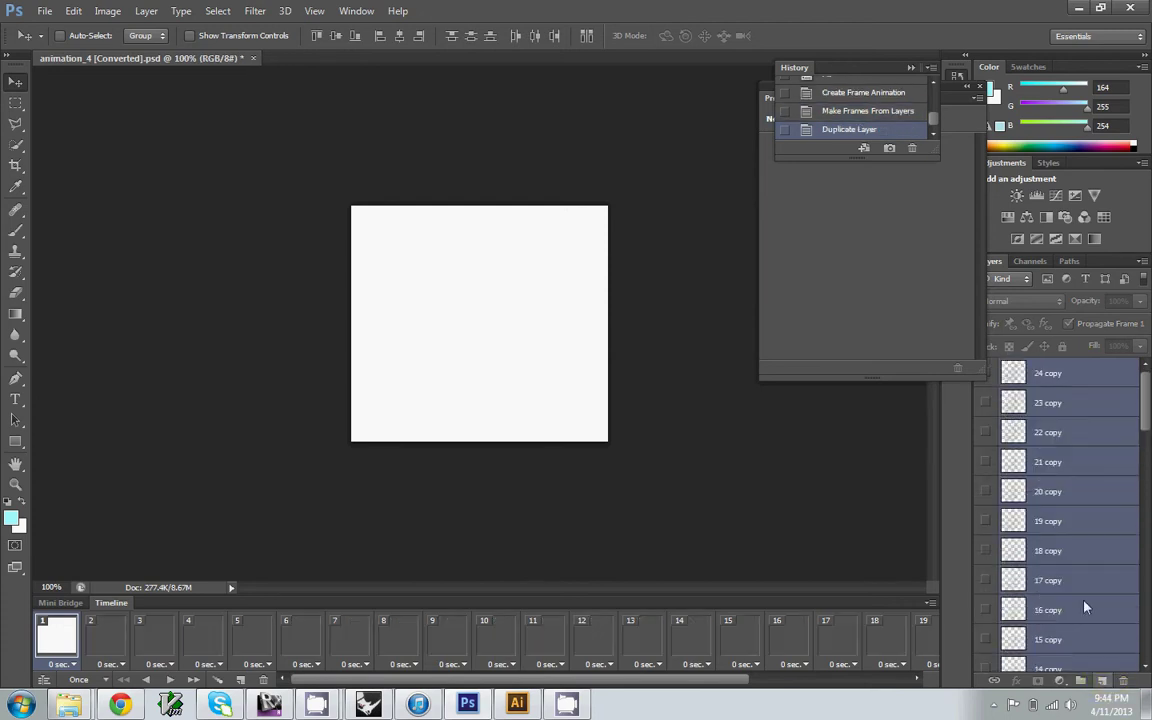
pyautogui.rightClick(1062, 414)
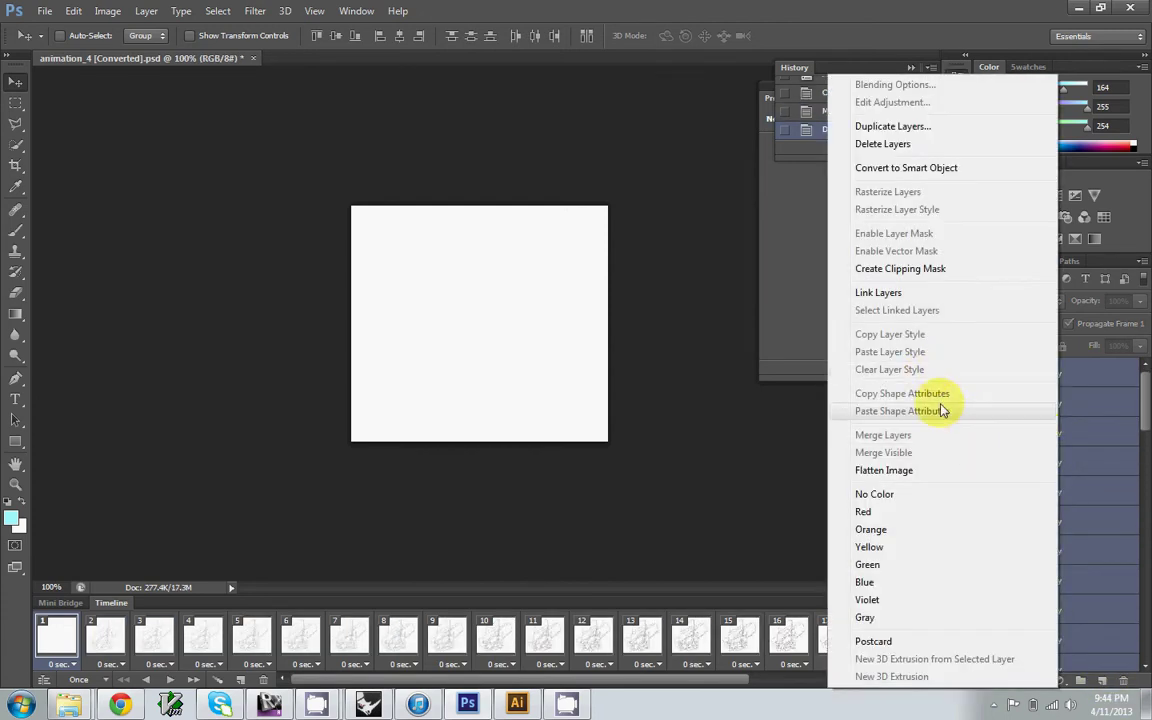
pyautogui.click(1147, 285)
pyautogui.click(1143, 263)
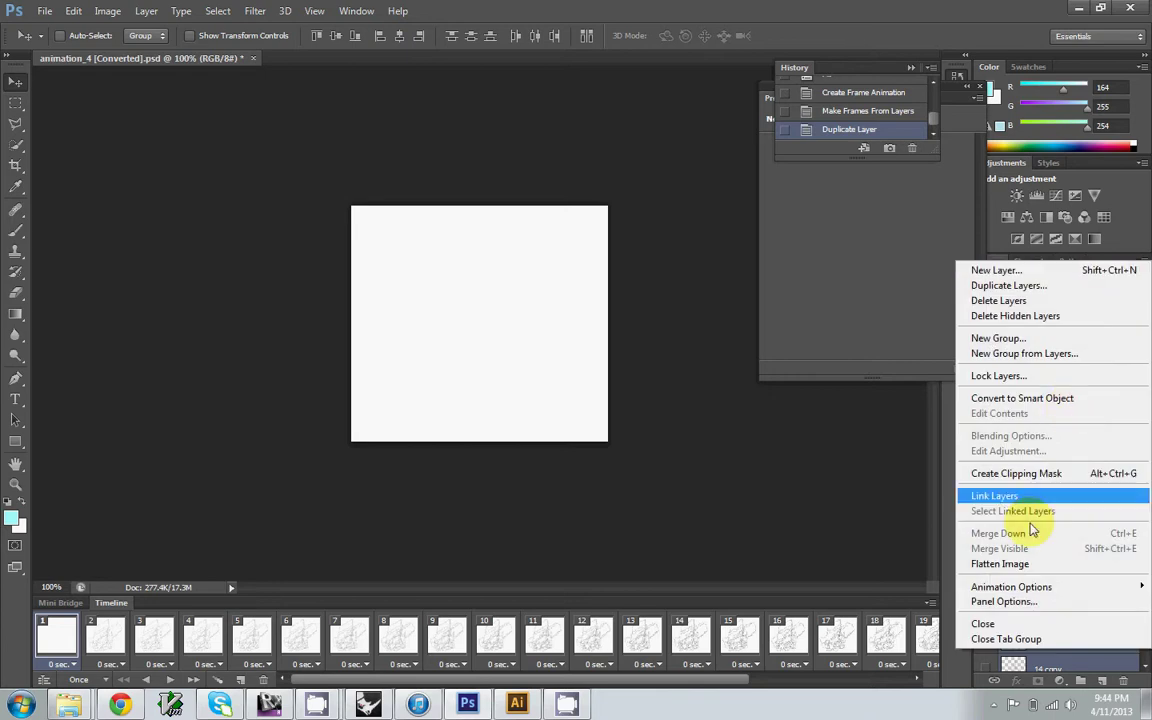
pyautogui.press('Escape')
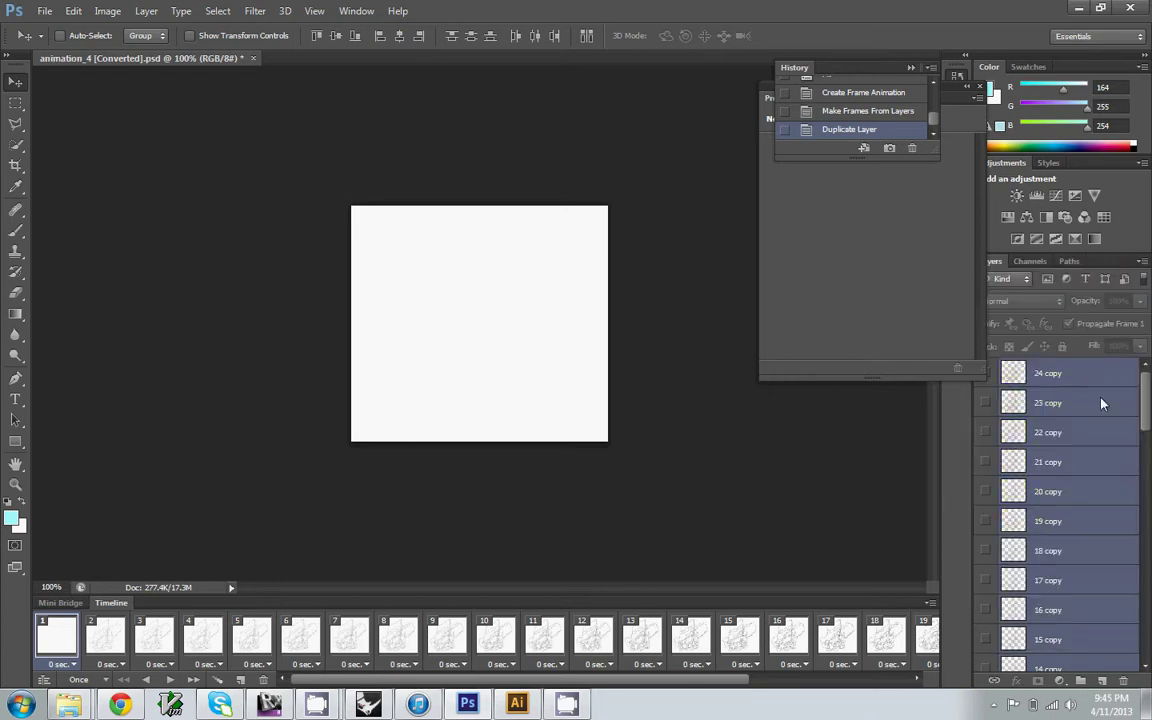
# Make all the duplicated layers, 1 copy through 24 copy, visible and merge them into a single layer
pyautogui.moveTo(1141, 411); pyautogui.dragTo(1138, 448)
pyautogui.scroll(-5, 1012, 487)
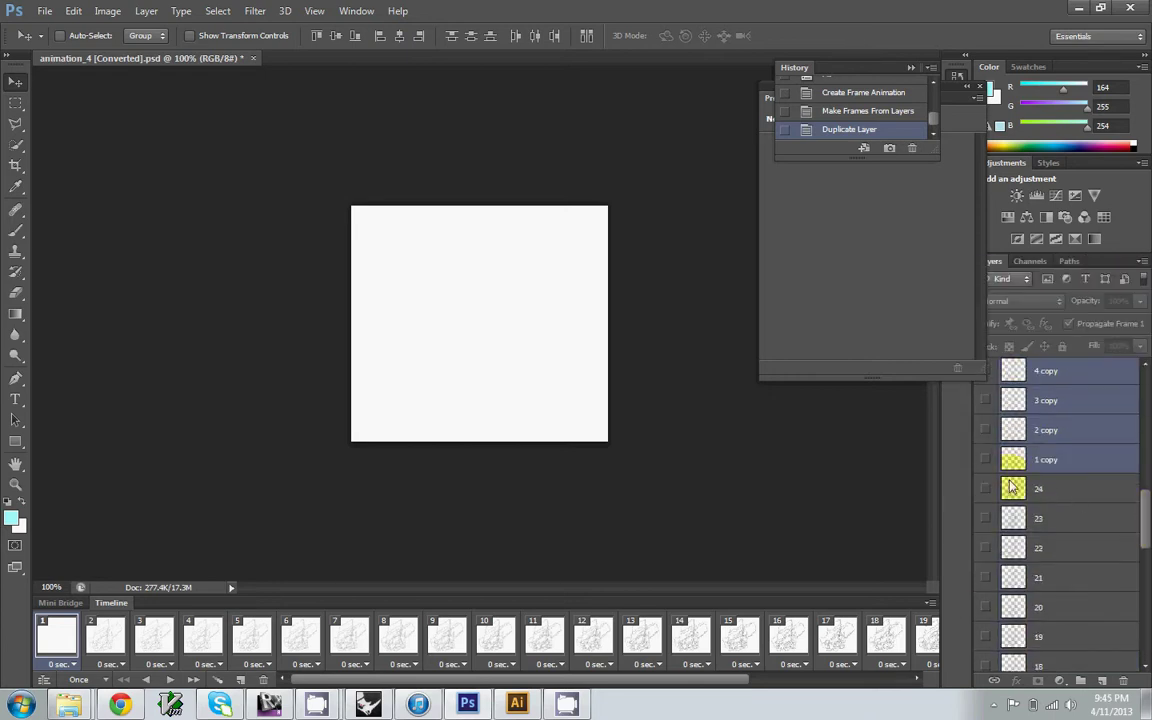
pyautogui.scroll(8, 980, 367)
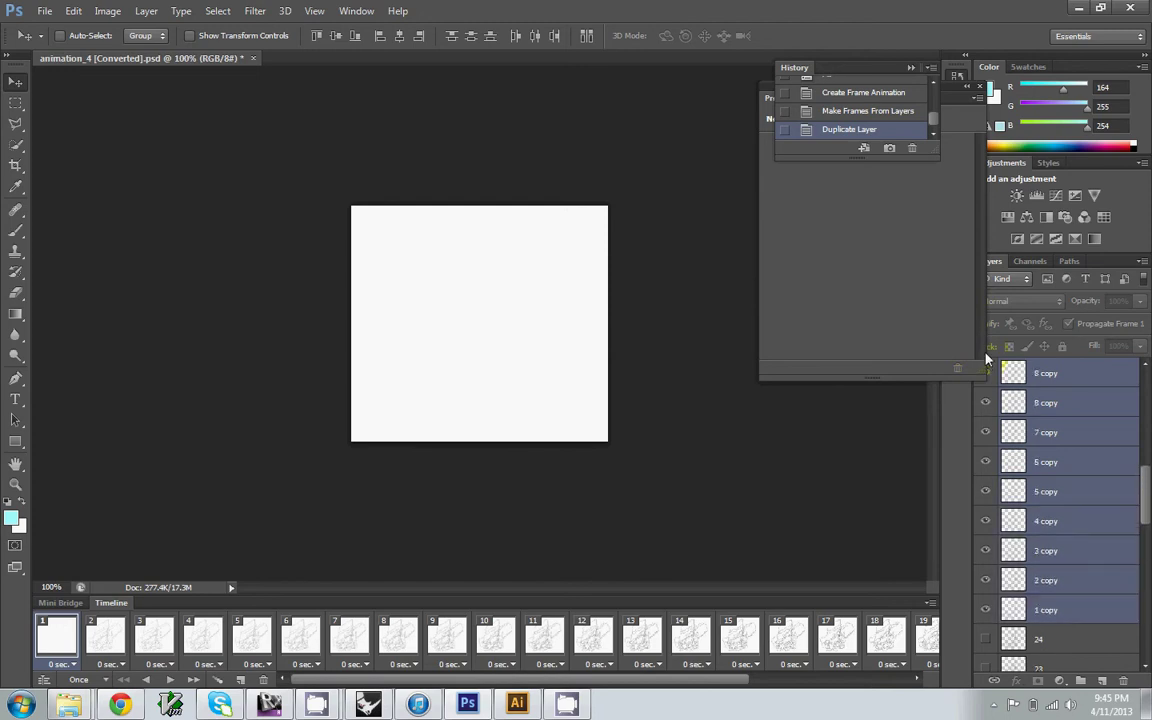
pyautogui.click(1141, 261)
pyautogui.click(1050, 537)
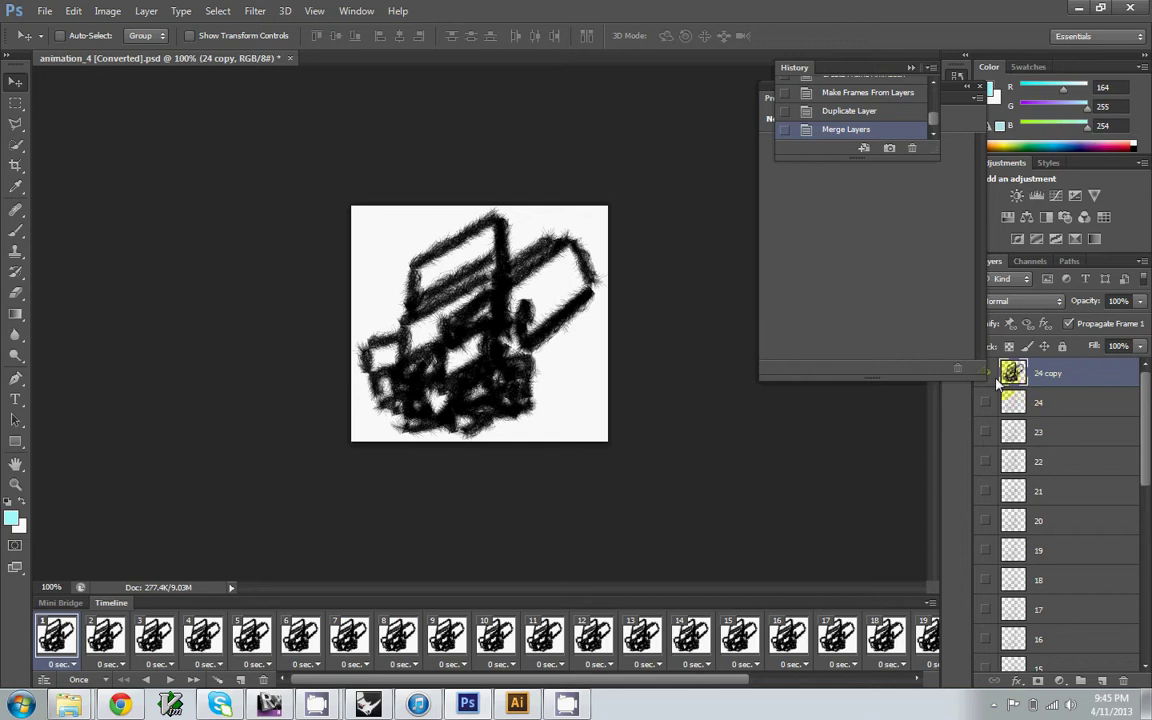
# Set the opacity of the merged 24 copy layer to 10%
pyautogui.click(1140, 302)
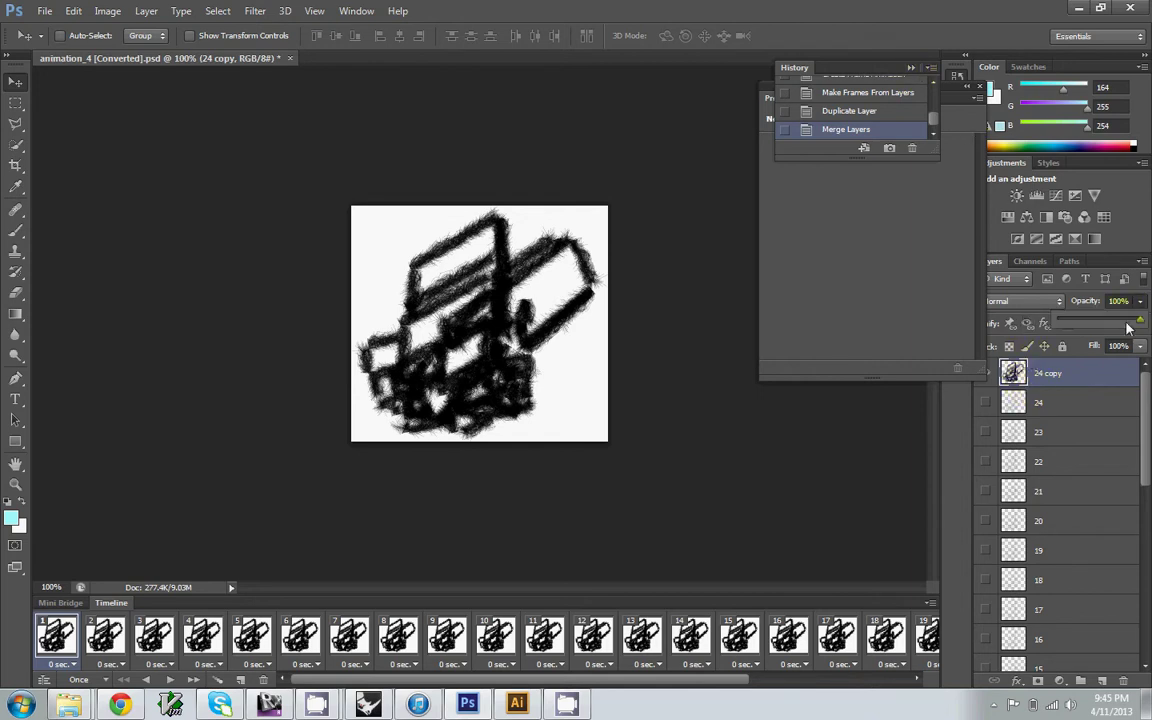
pyautogui.click(1062, 322)
pyautogui.moveTo(1065, 323); pyautogui.dragTo(1064, 322)
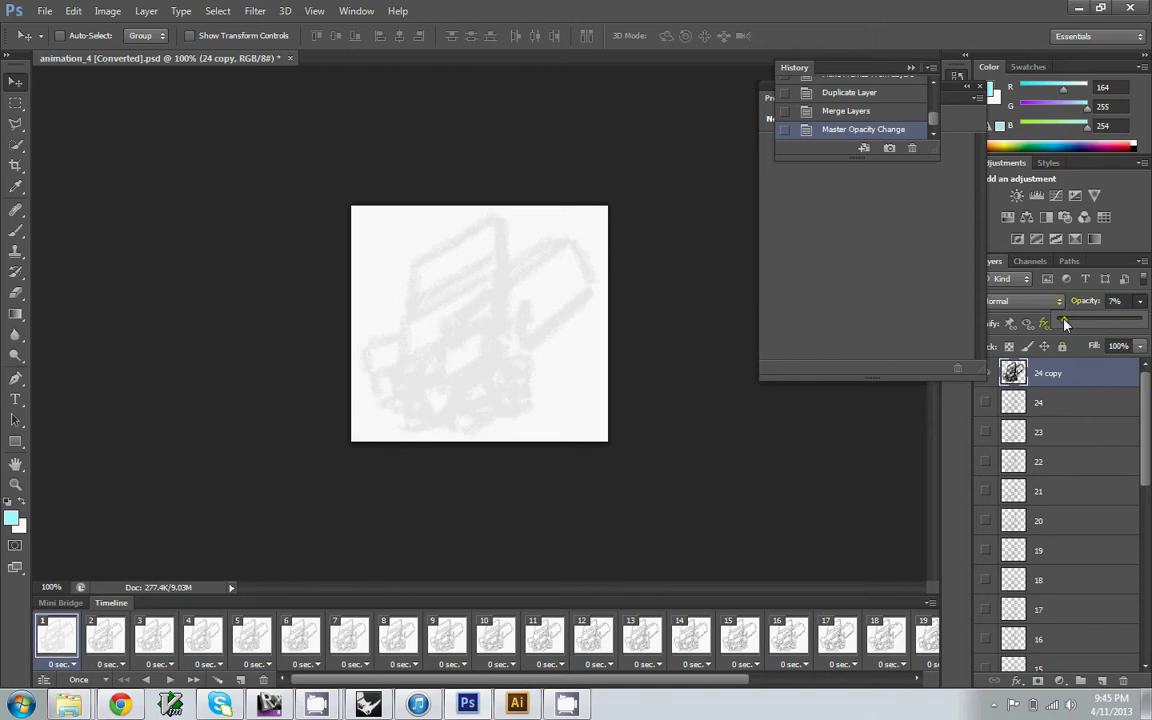
pyautogui.press('Escape')
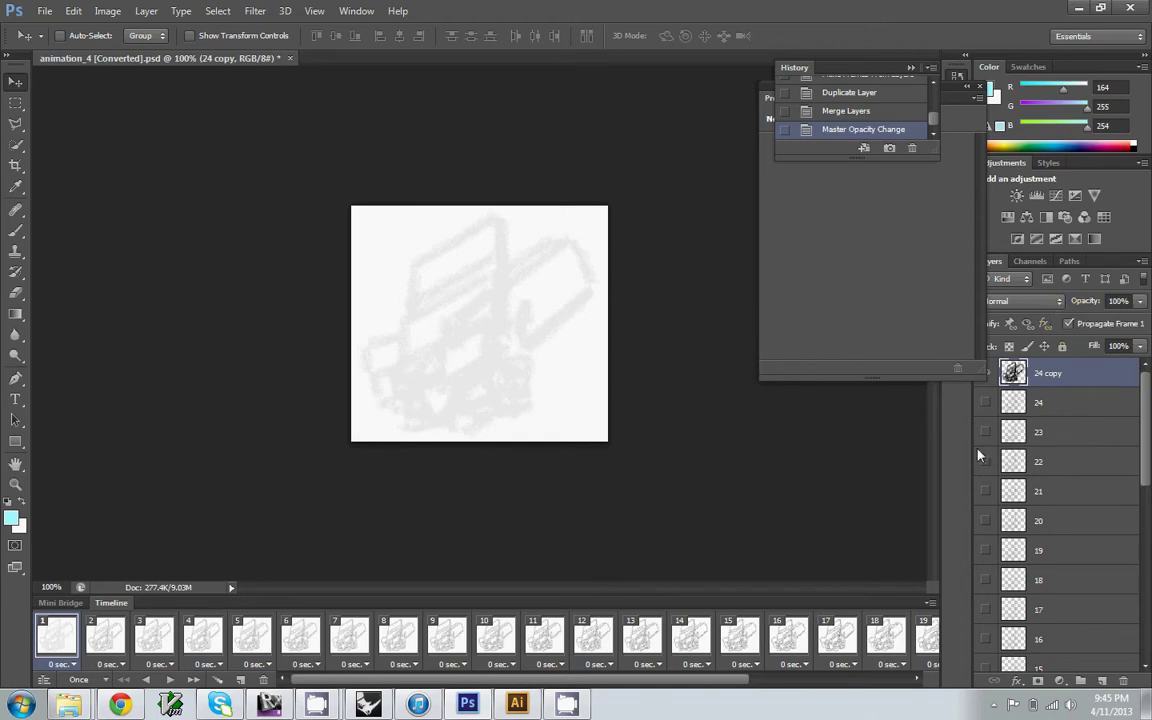
pyautogui.click(1140, 301)
pyautogui.click(1065, 323)
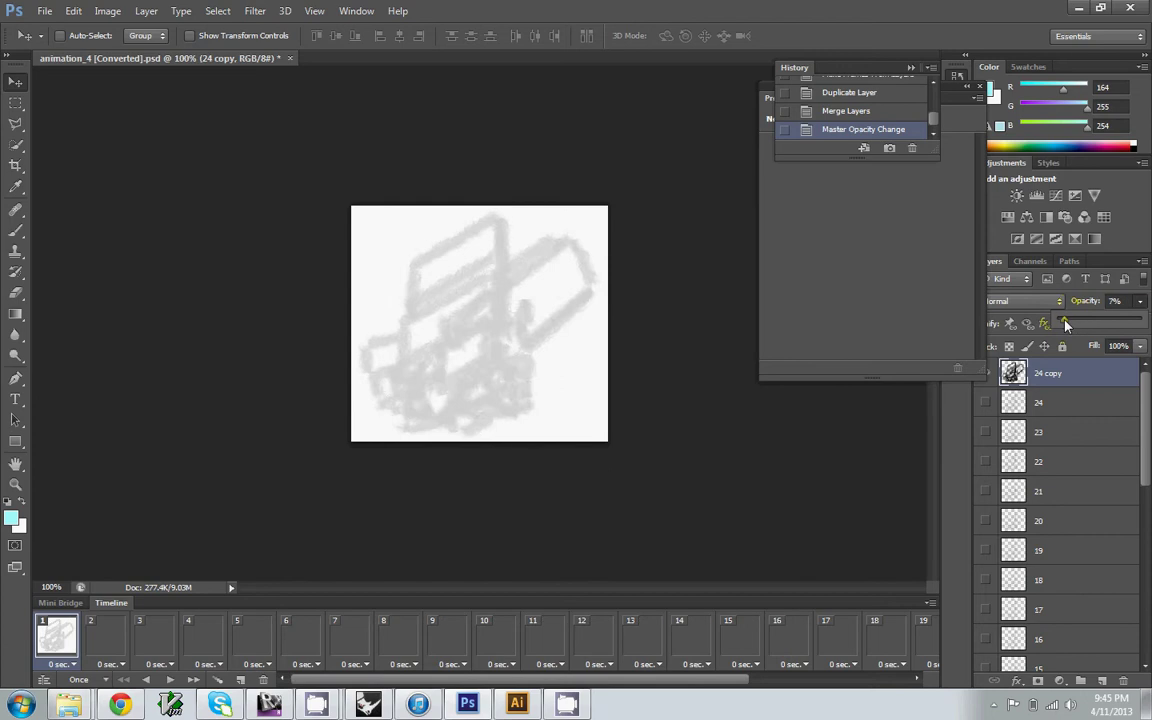
pyautogui.moveTo(1067, 323); pyautogui.dragTo(1068, 323)
pyautogui.press('Return')
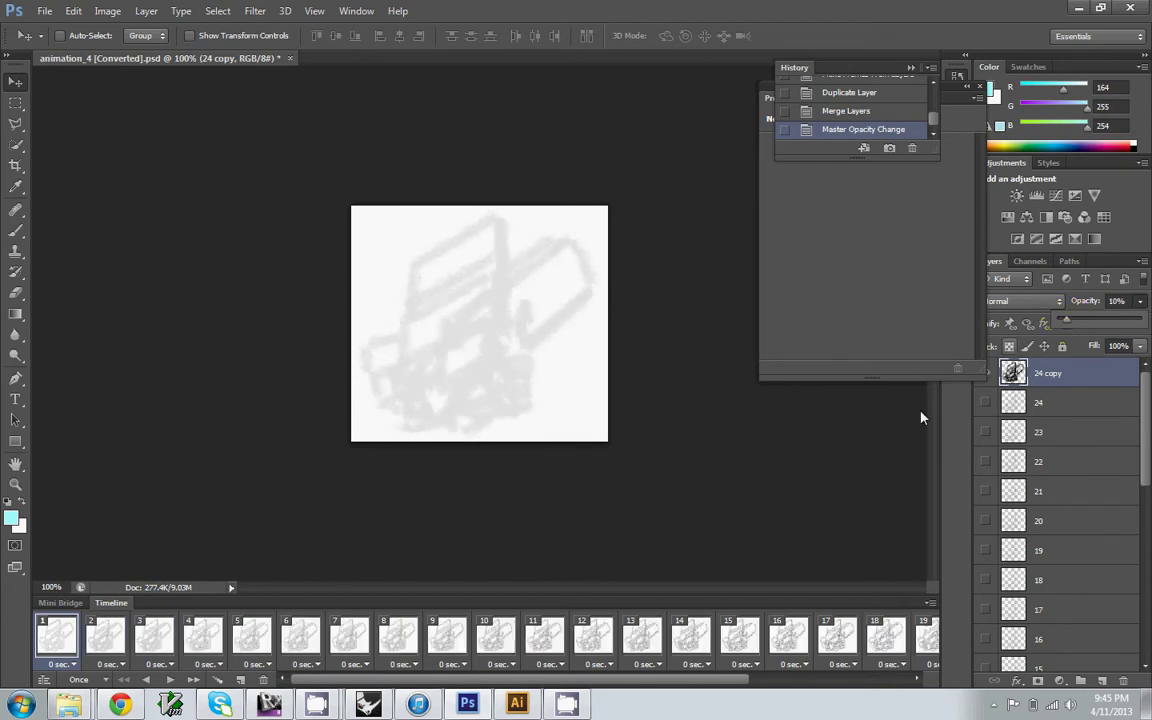
# Set the animation to loop Forever, and play it briefly as a preview
pyautogui.click(105, 680)
pyautogui.click(80, 582)
pyautogui.click(170, 679)
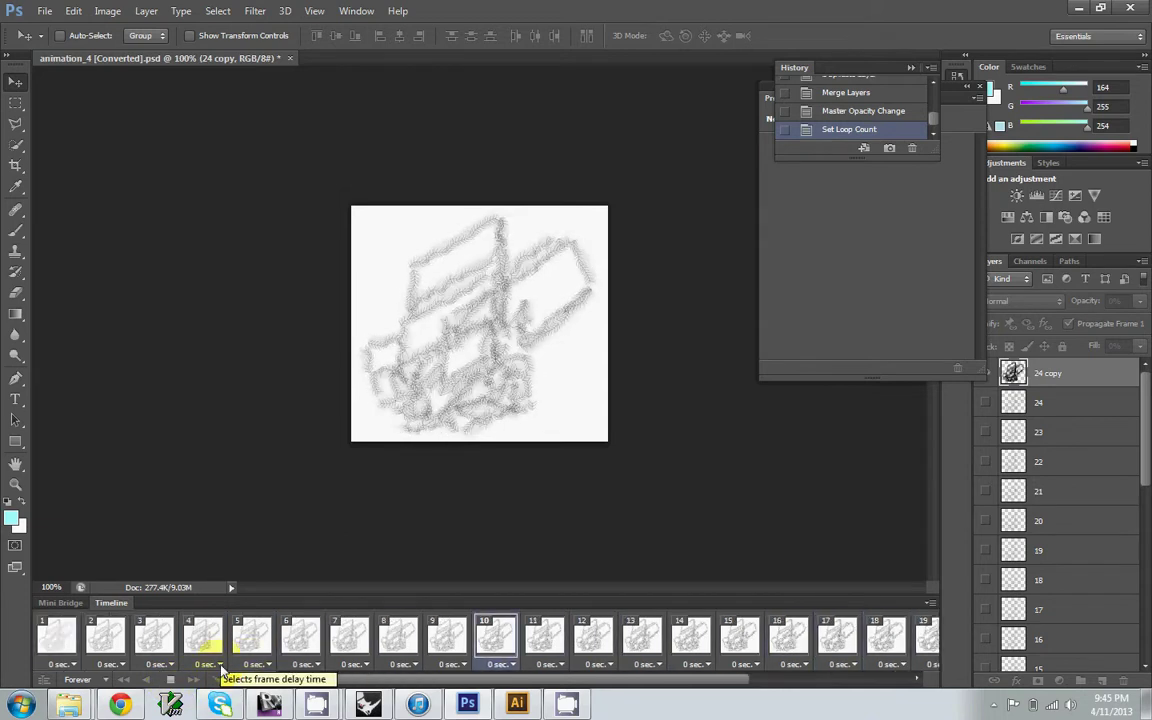
pyautogui.click(170, 680)
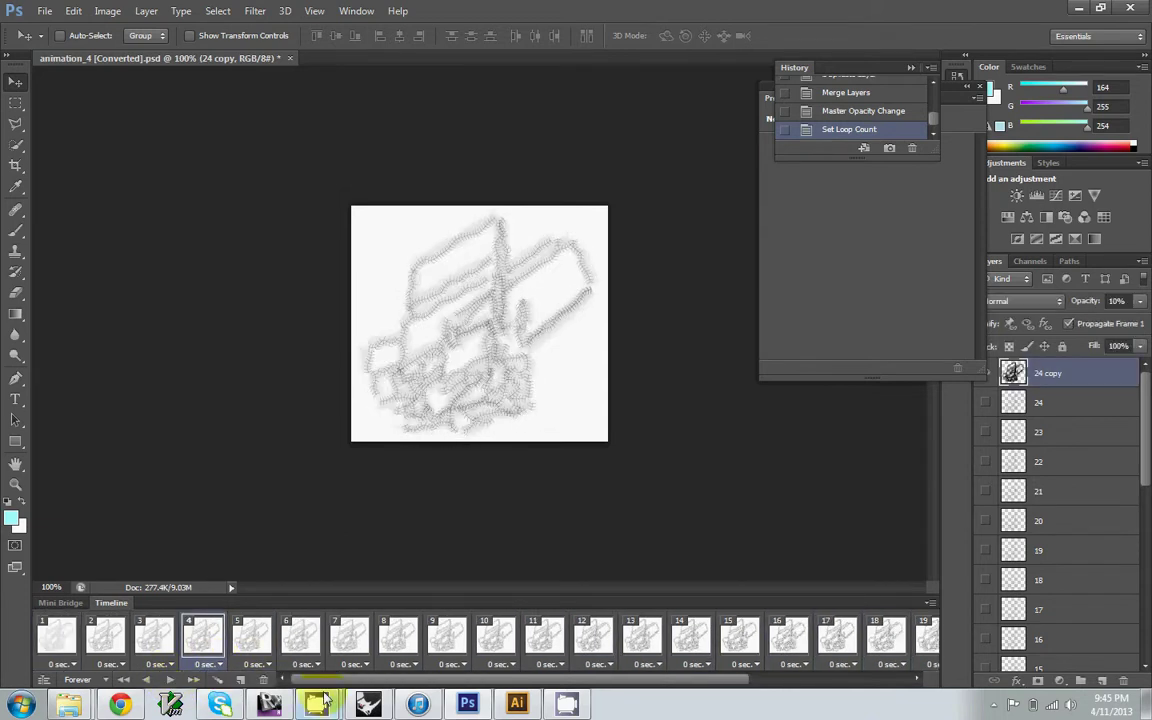
# Select all frames from 1 to 25 and set their frame delay to 0.1 seconds
pyautogui.click(62, 664)
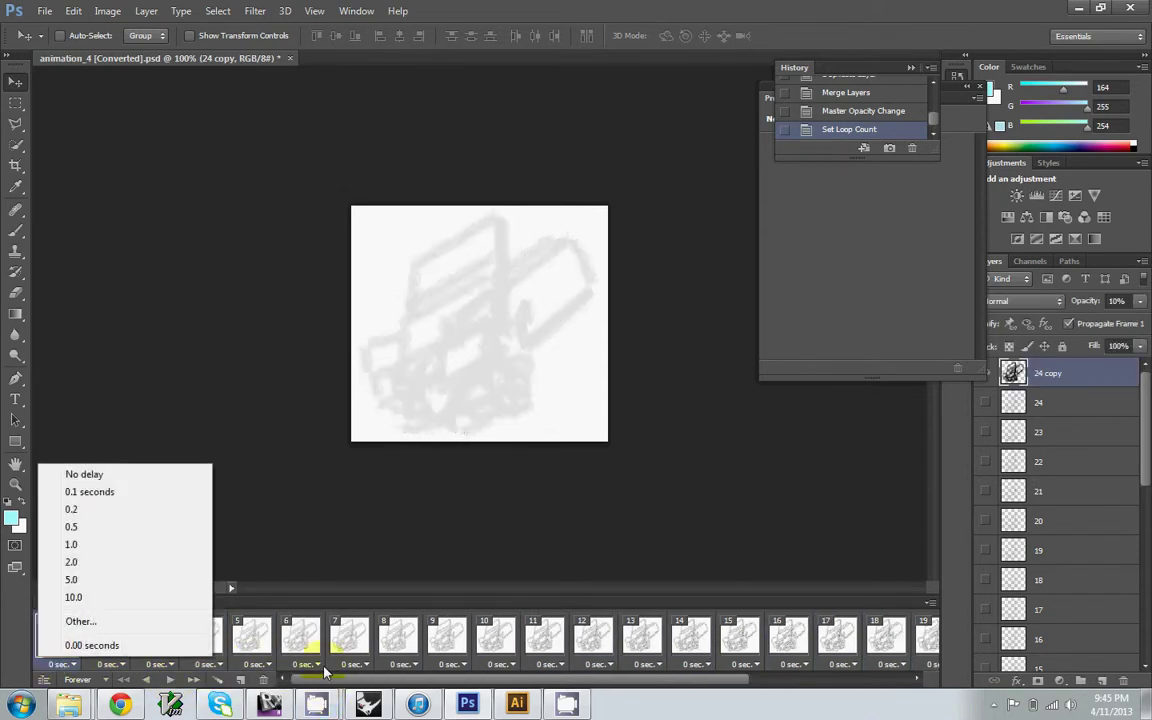
pyautogui.click(370, 680)
pyautogui.moveTo(373, 681); pyautogui.dragTo(913, 674)
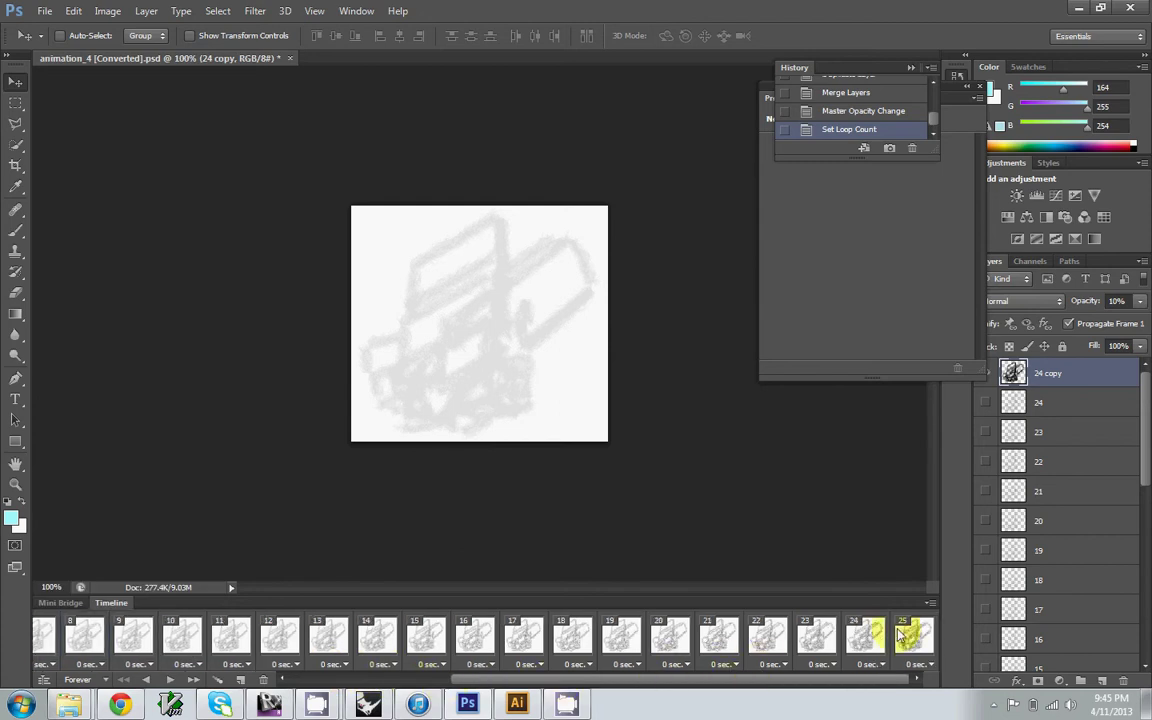
pyautogui.click(188, 664)
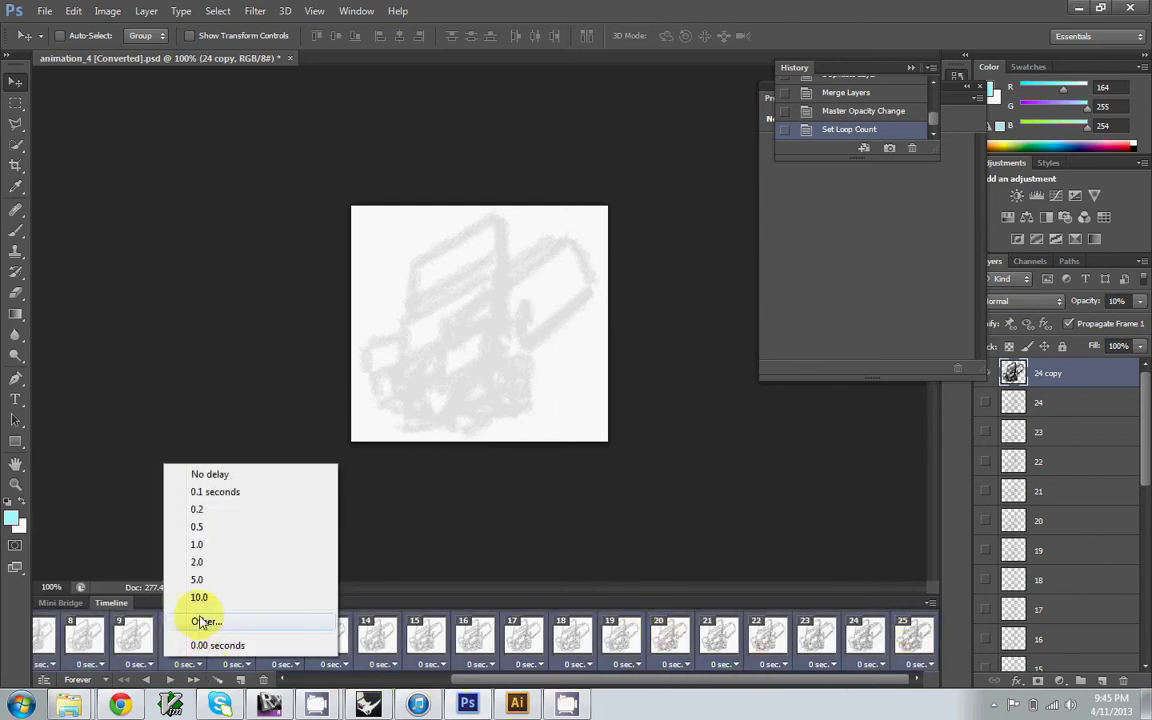
pyautogui.click(203, 620)
pyautogui.write('0.')
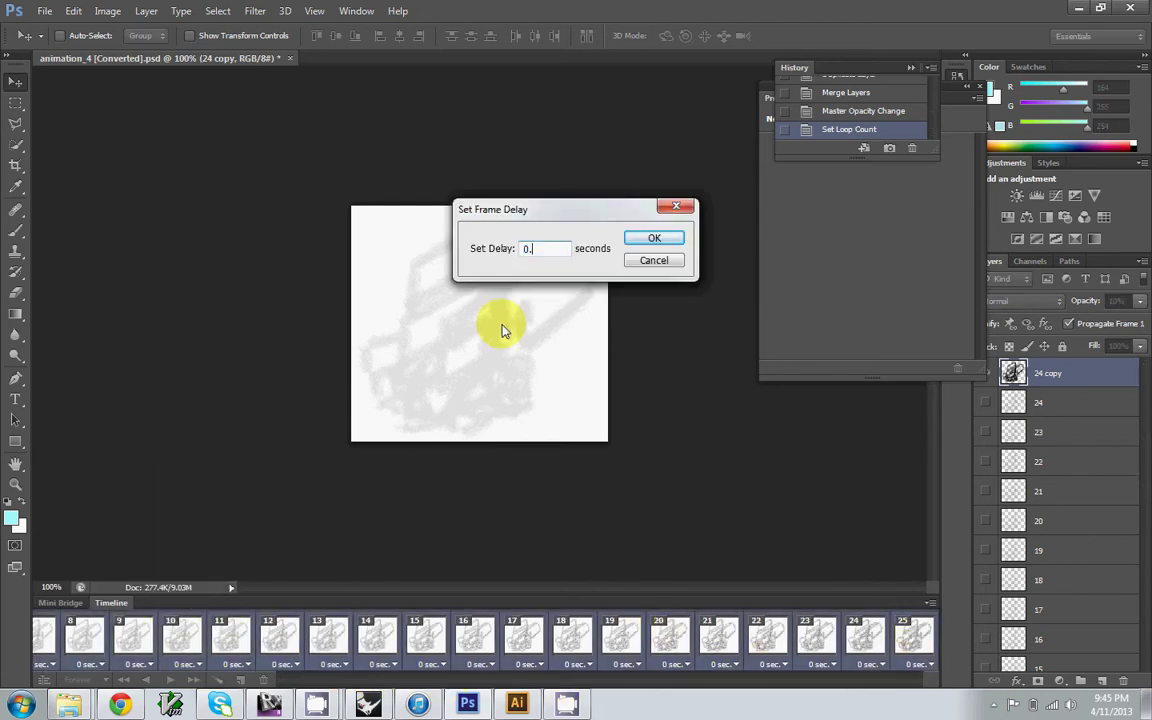
pyautogui.write('1')
pyautogui.click(654, 238)
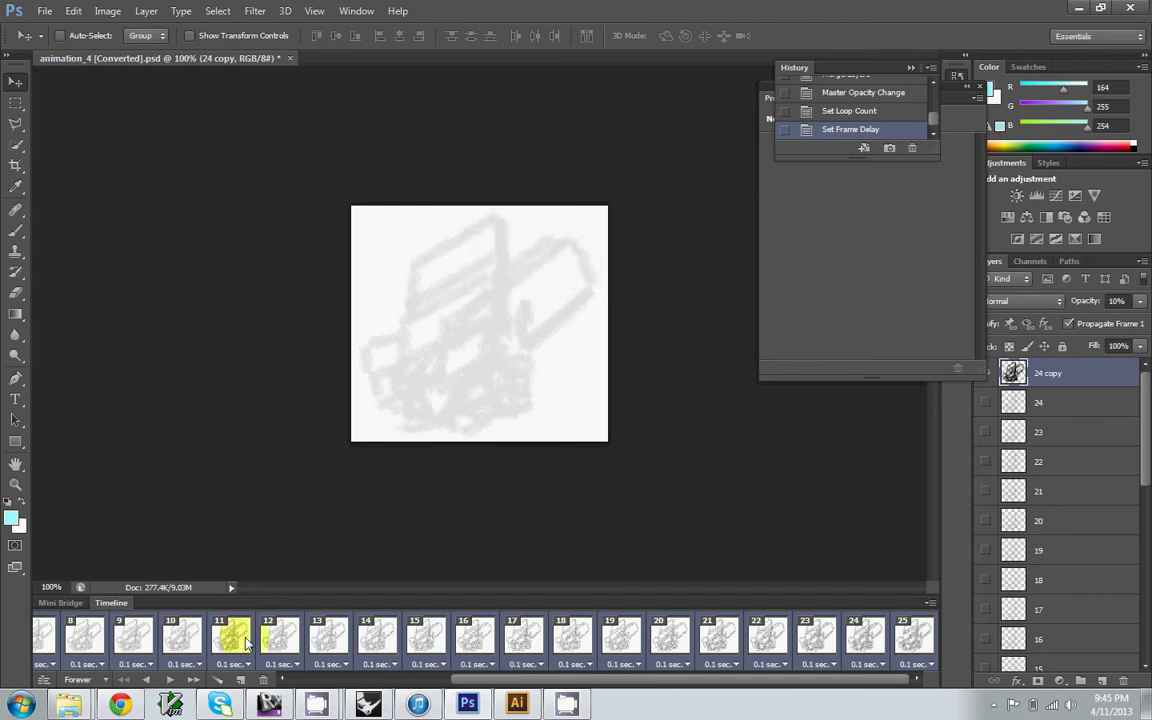
# Return to frame 1 and play the looping animation to check its speed, stopping playback when done
pyautogui.click(170, 680)
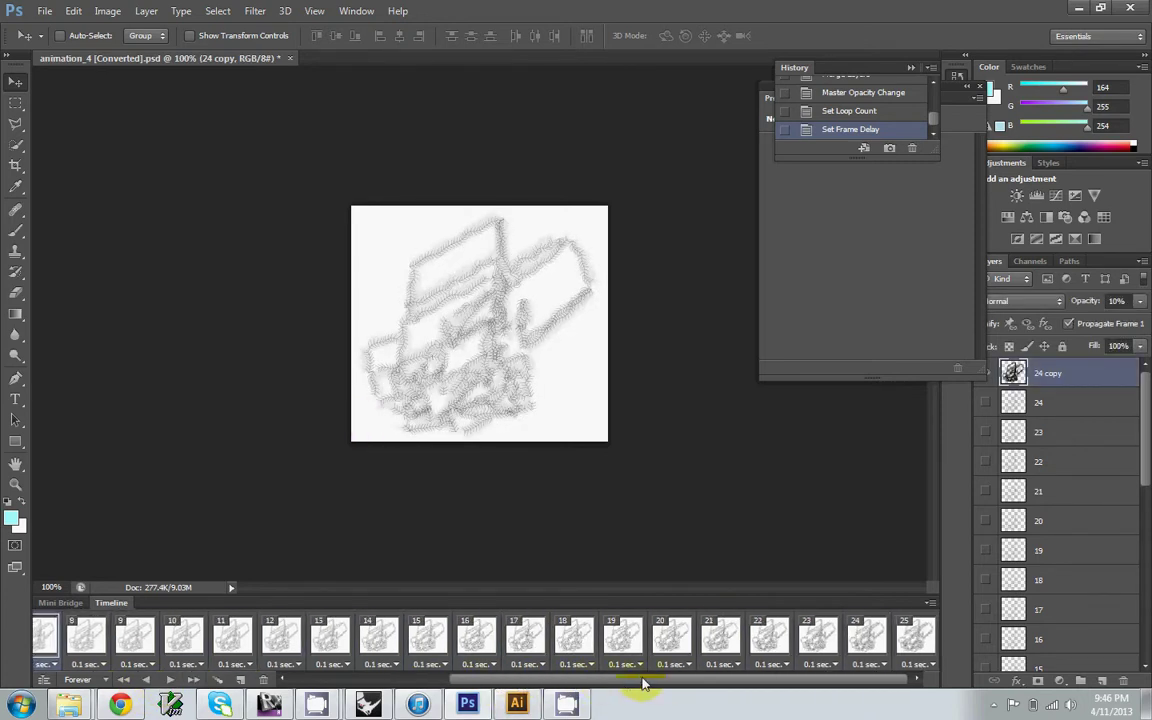
pyautogui.click(57, 638)
pyautogui.rightClick(104, 640)
pyautogui.click(242, 683)
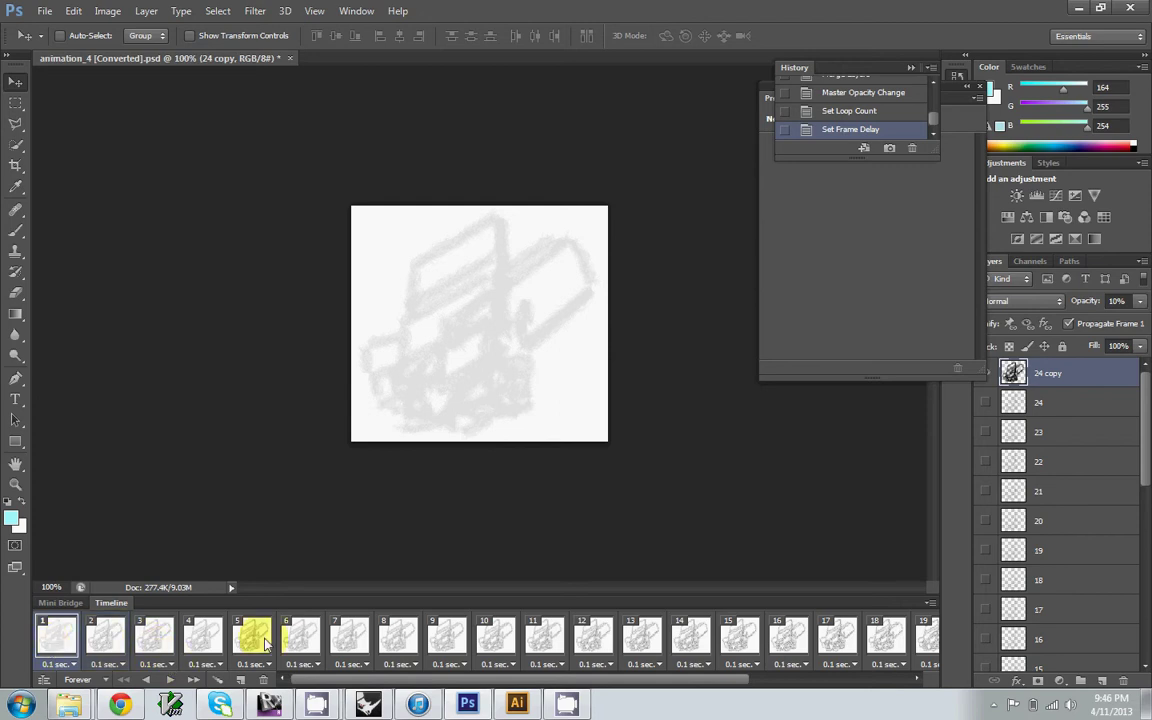
pyautogui.click(171, 680)
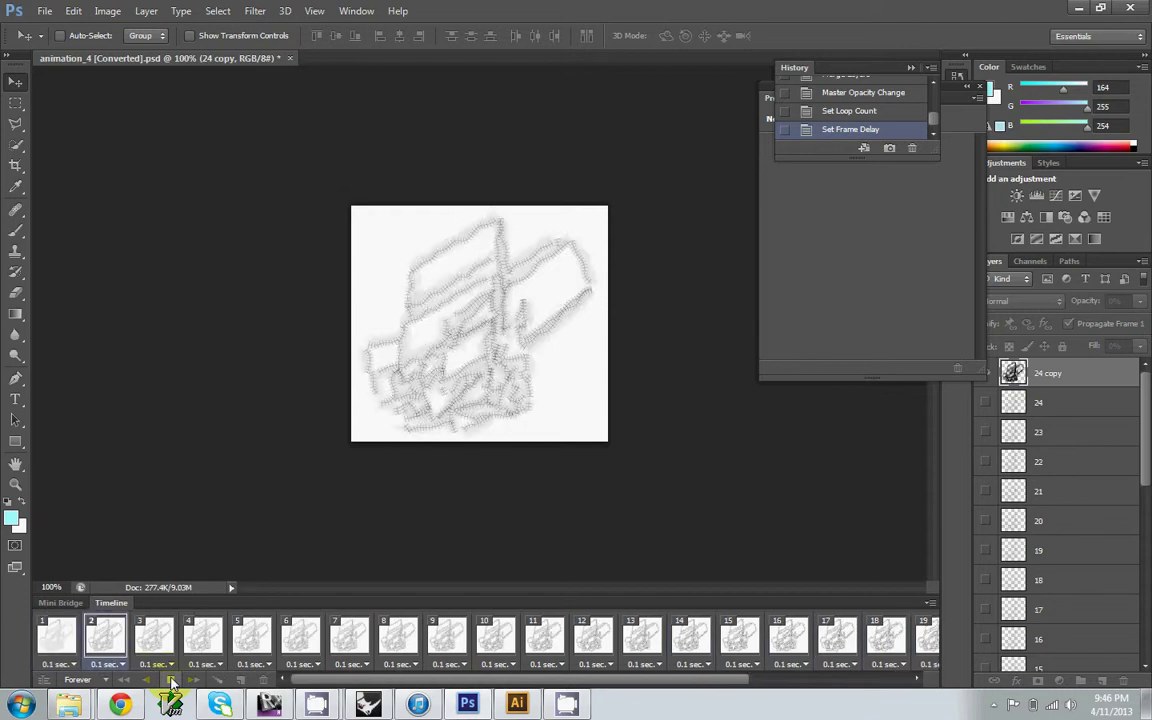
pyautogui.press('space')
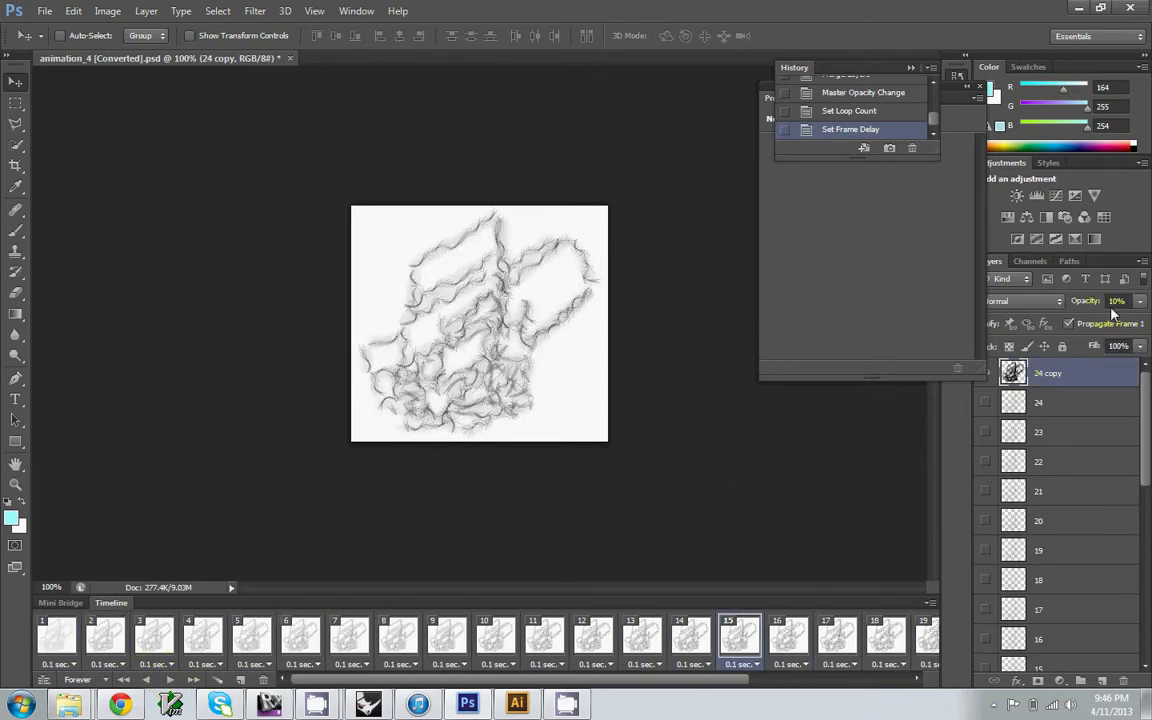
# Change the blending mode of the merged 24 copy layer to Multiply
pyautogui.click(1025, 301)
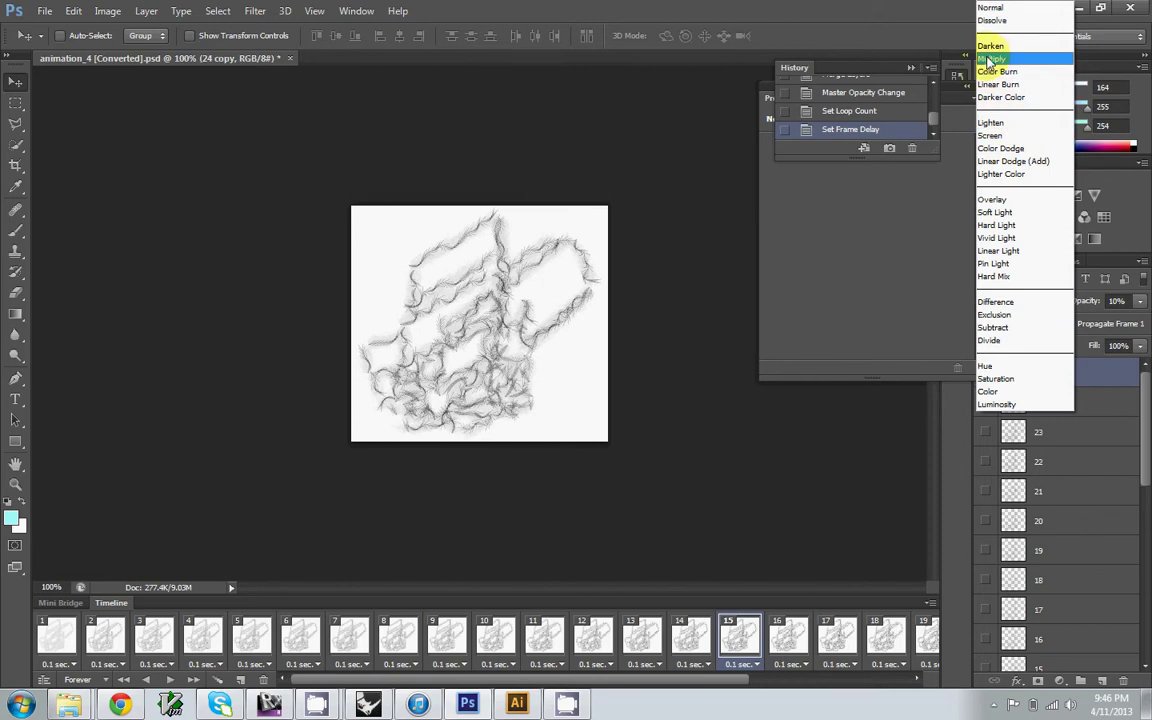
pyautogui.click(990, 60)
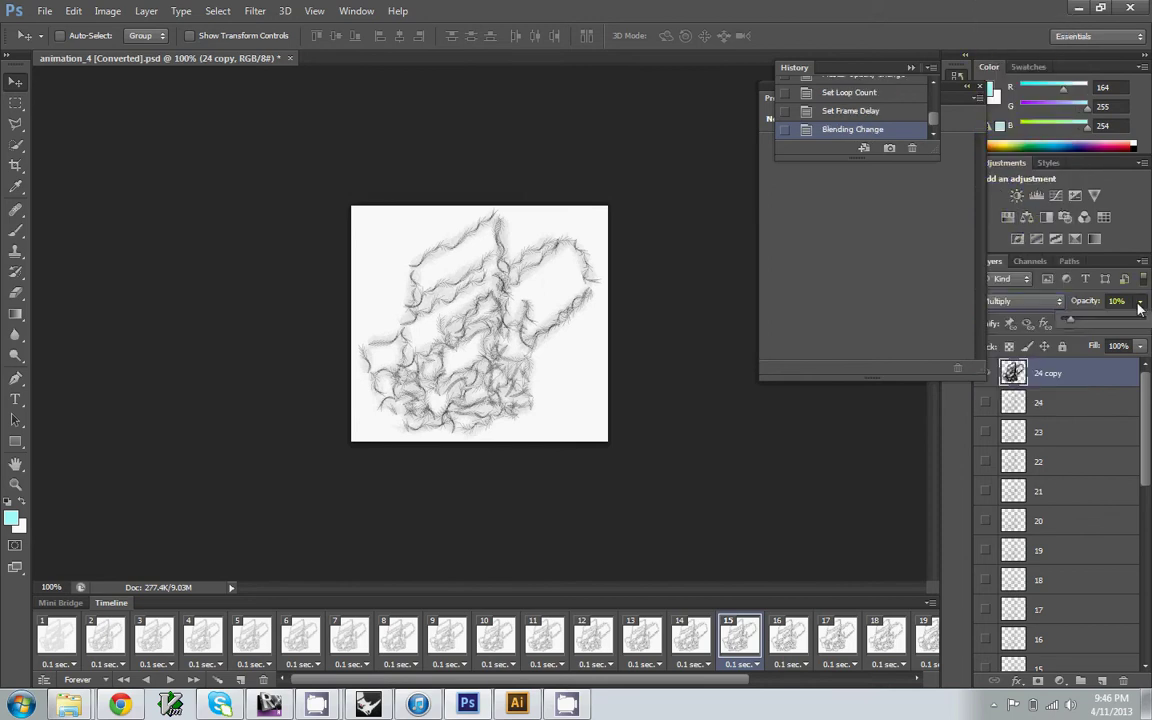
# Set the opacity of the 24 copy layer to 57% and try colorizing it with Hue/Saturation at a hue of 258
pyautogui.moveTo(1113, 325)
pyautogui.mouseDown()
pyautogui.moveTo(1140, 325)
pyautogui.moveTo(1082, 323)
pyautogui.moveTo(1113, 325)
pyautogui.mouseUp()
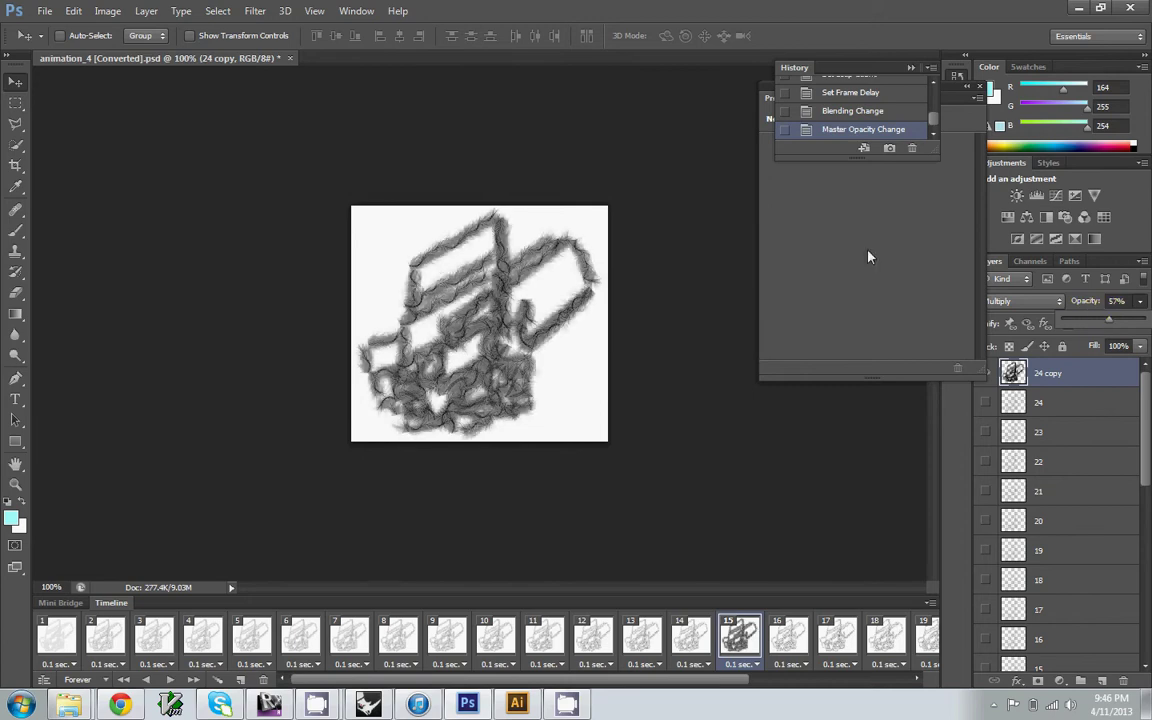
pyautogui.click(112, 11)
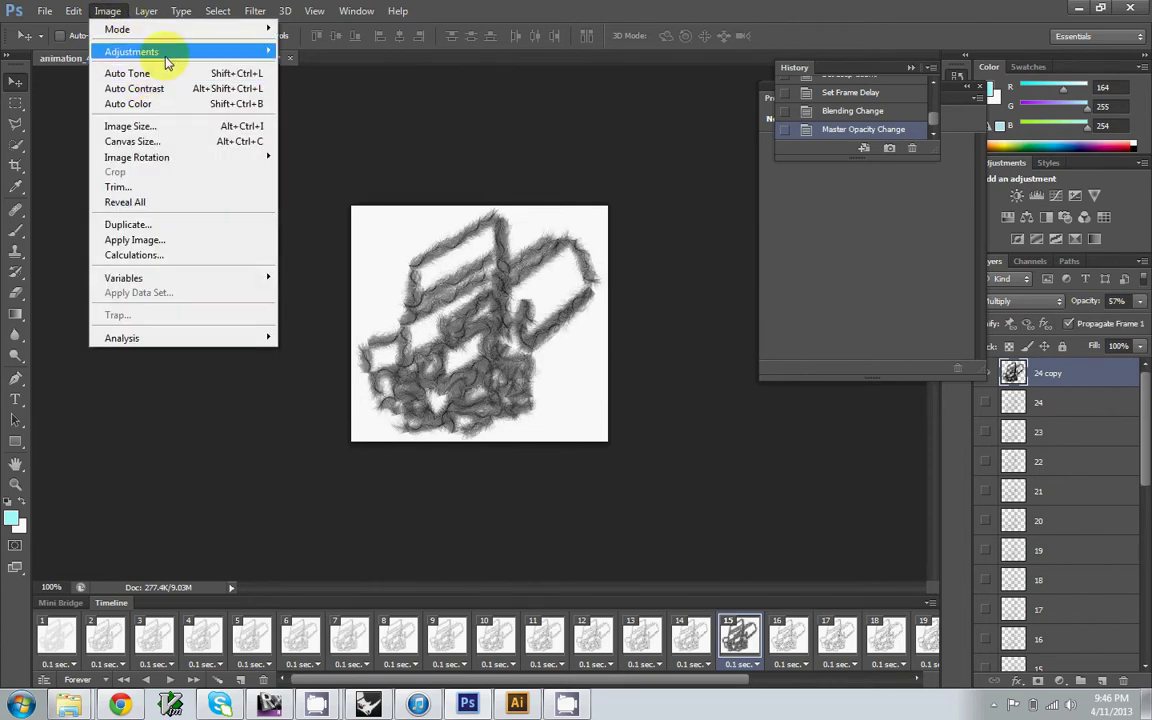
pyautogui.moveTo(250, 55)
pyautogui.click(345, 134)
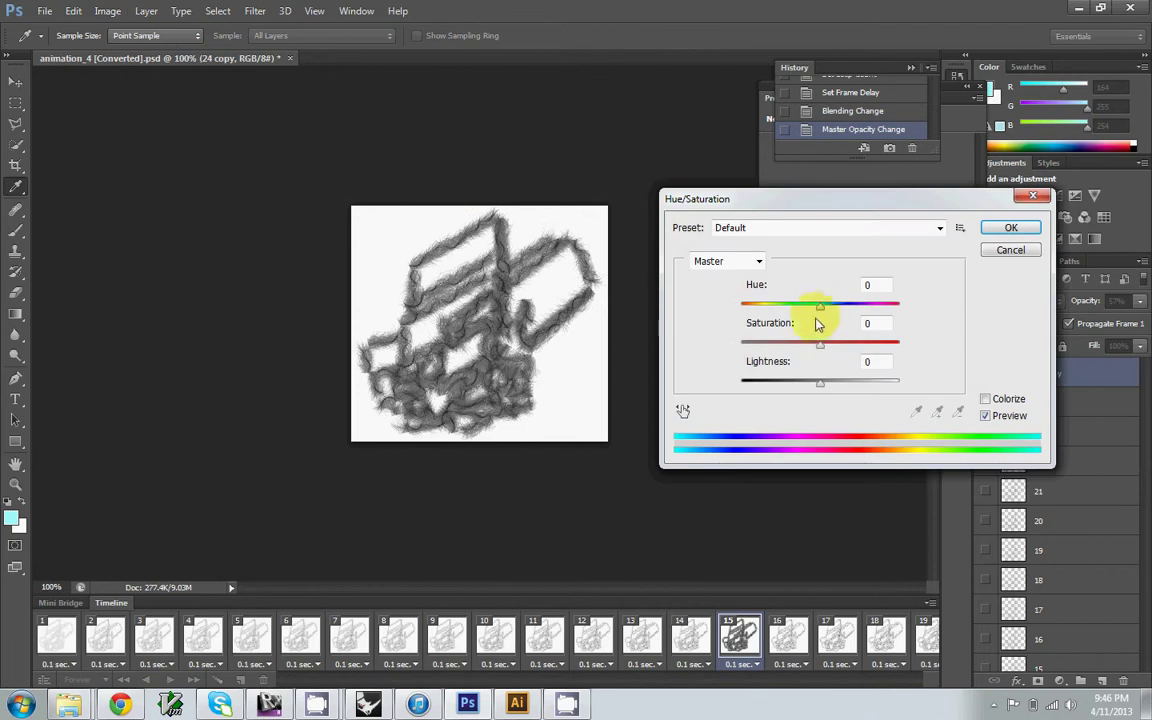
pyautogui.click(985, 398)
pyautogui.moveTo(822, 306); pyautogui.dragTo(856, 306)
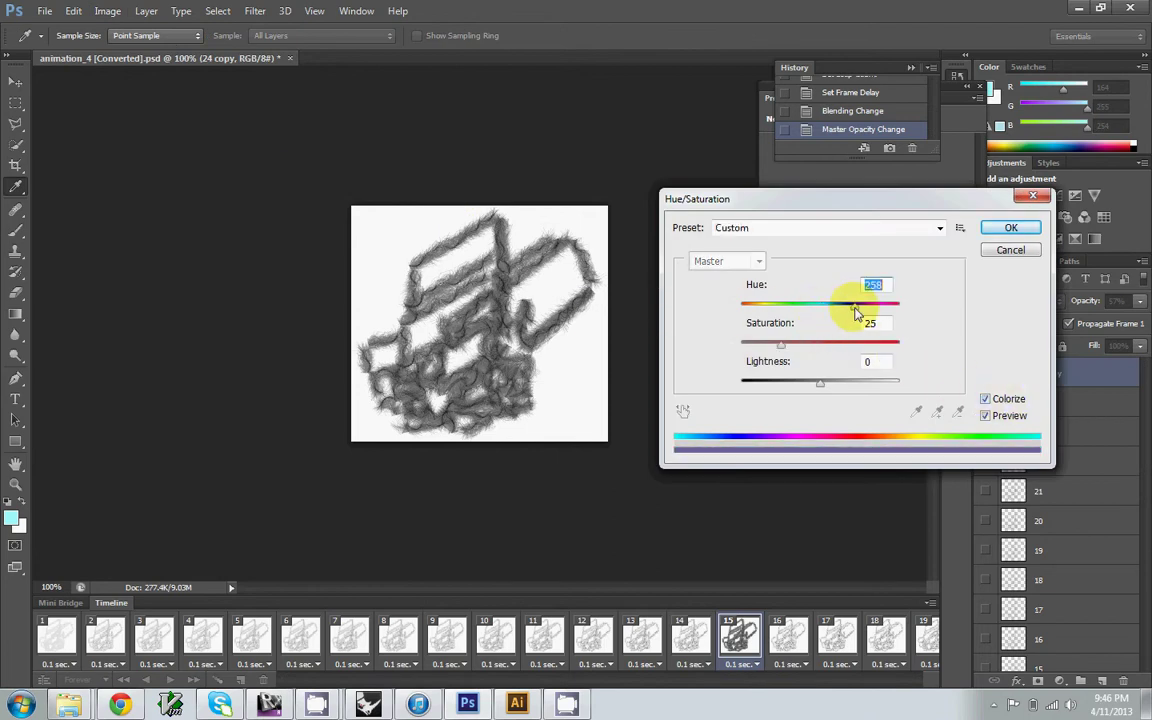
pyautogui.click(1005, 250)
pyautogui.press('v')
# Apply a Warming Filter (85) photo filter at 25% density to the 24 copy layer
pyautogui.click(108, 11)
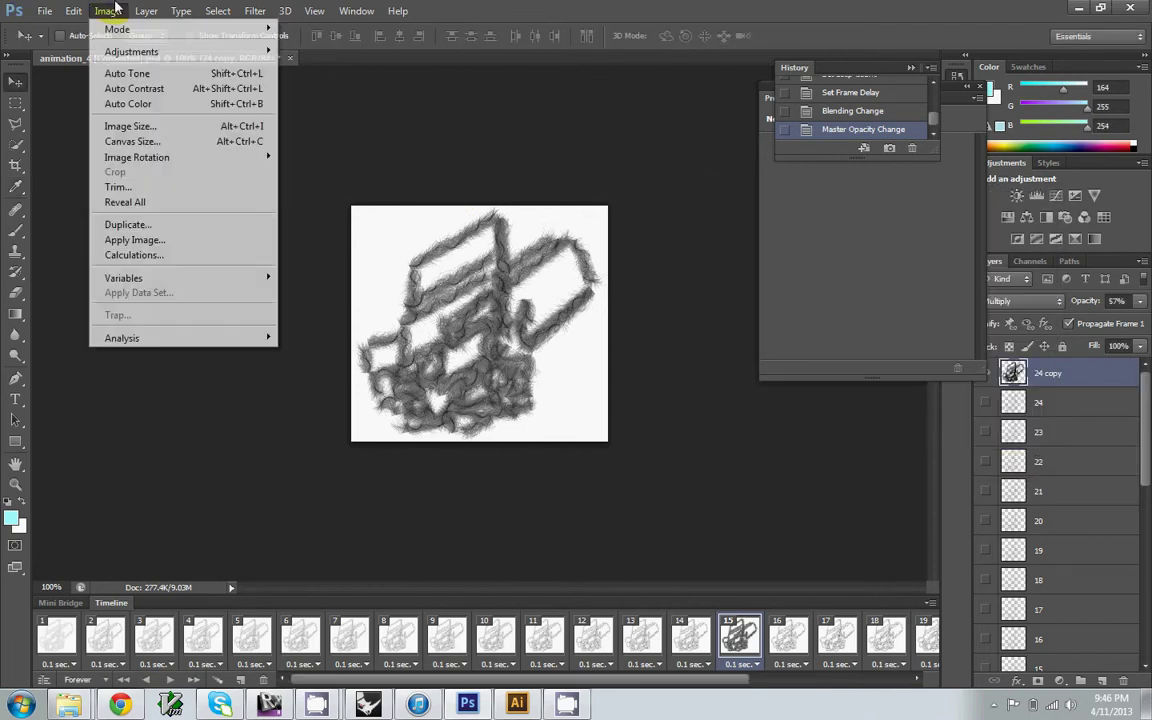
pyautogui.moveTo(125, 55)
pyautogui.click(312, 176)
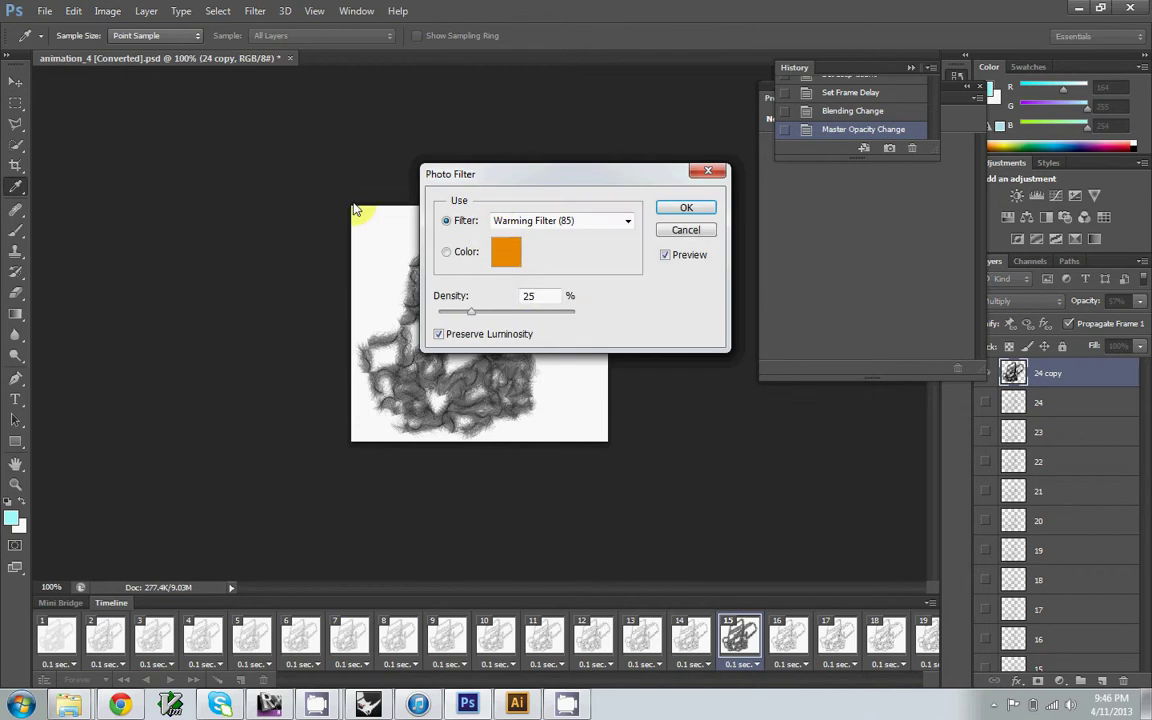
pyautogui.click(684, 207)
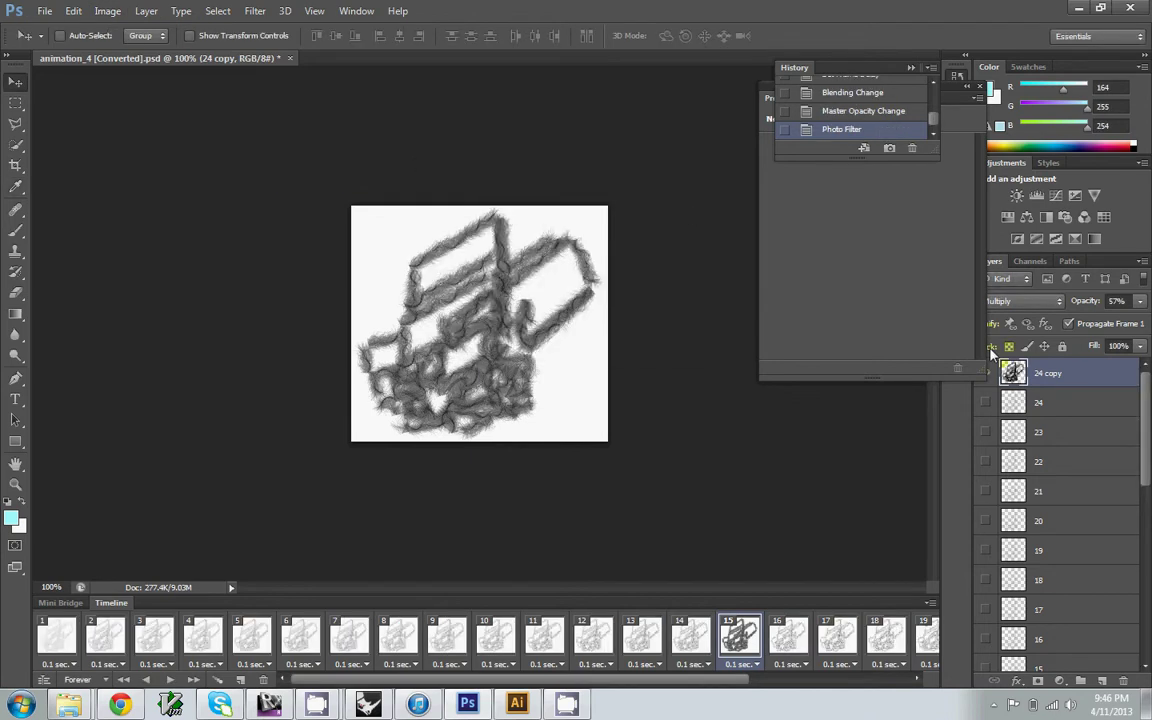
# Add a layer mask to the 24 copy layer and delete the separate artwork layer pasted above it
pyautogui.click(1059, 683)
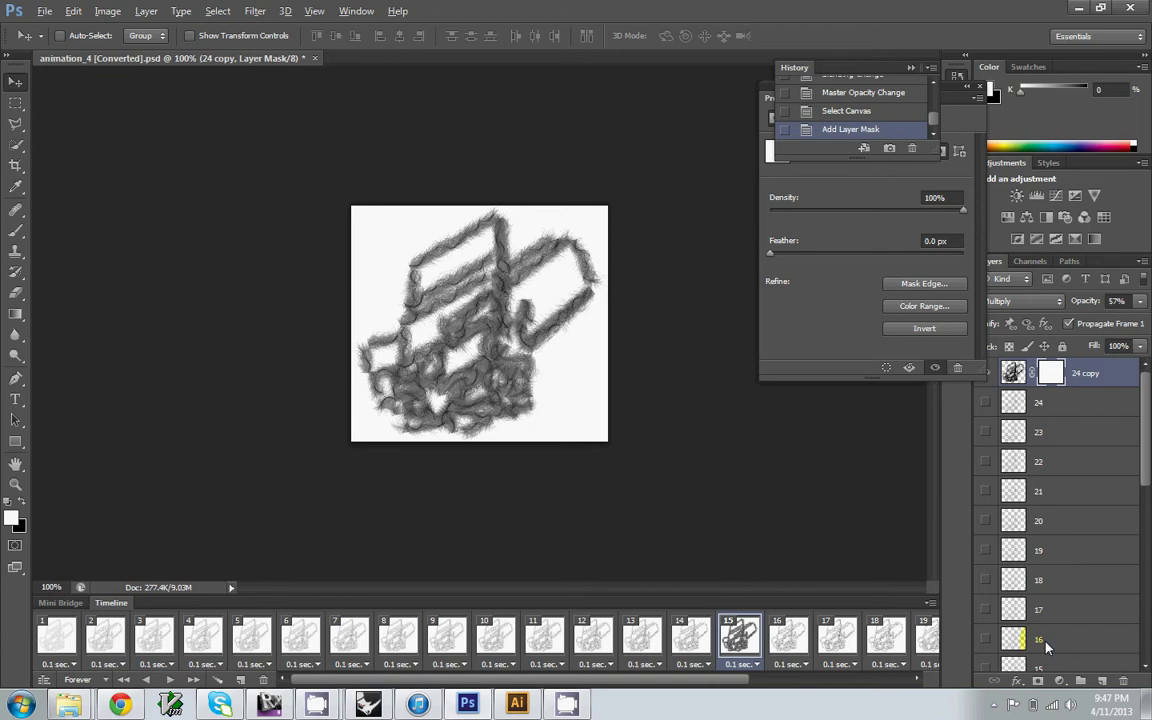
pyautogui.hotkey('ctrl', 'v')
pyautogui.hotkey('ctrl', 'z')
pyautogui.hotkey('ctrl', 'z')
pyautogui.moveTo(1023, 384)
pyautogui.mouseDown()
pyautogui.moveTo(1052, 411)
pyautogui.moveTo(1043, 378)
pyautogui.mouseUp()
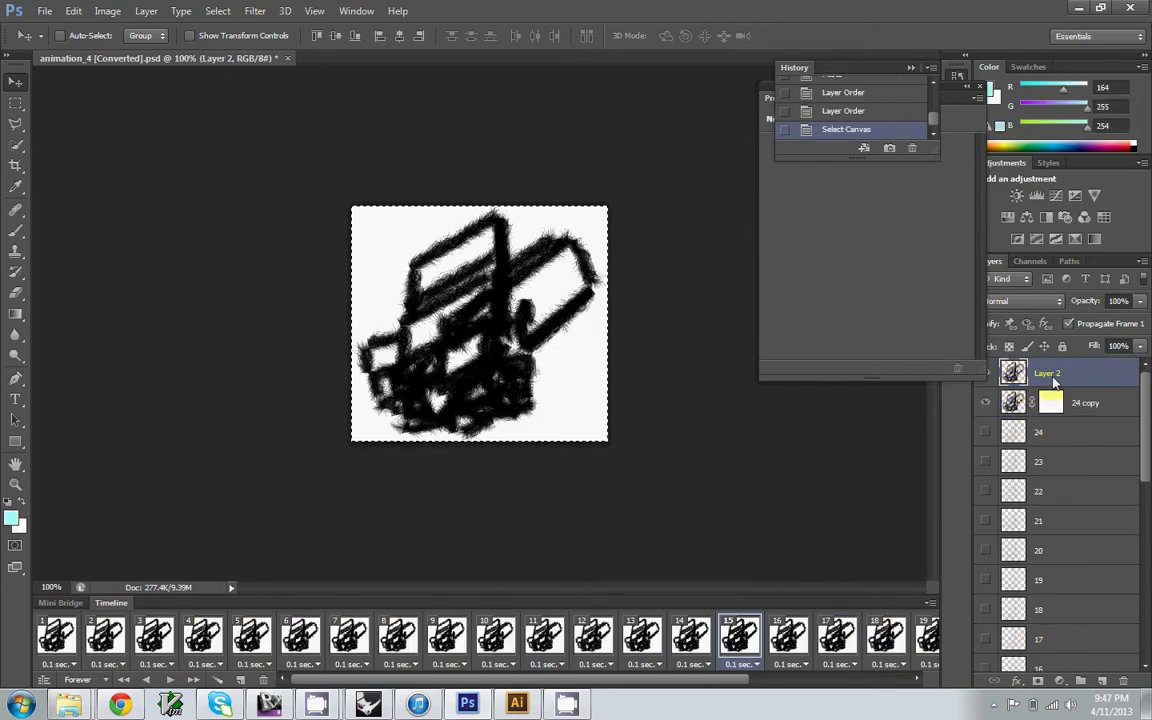
pyautogui.moveTo(1145, 663); pyautogui.dragTo(1123, 681)
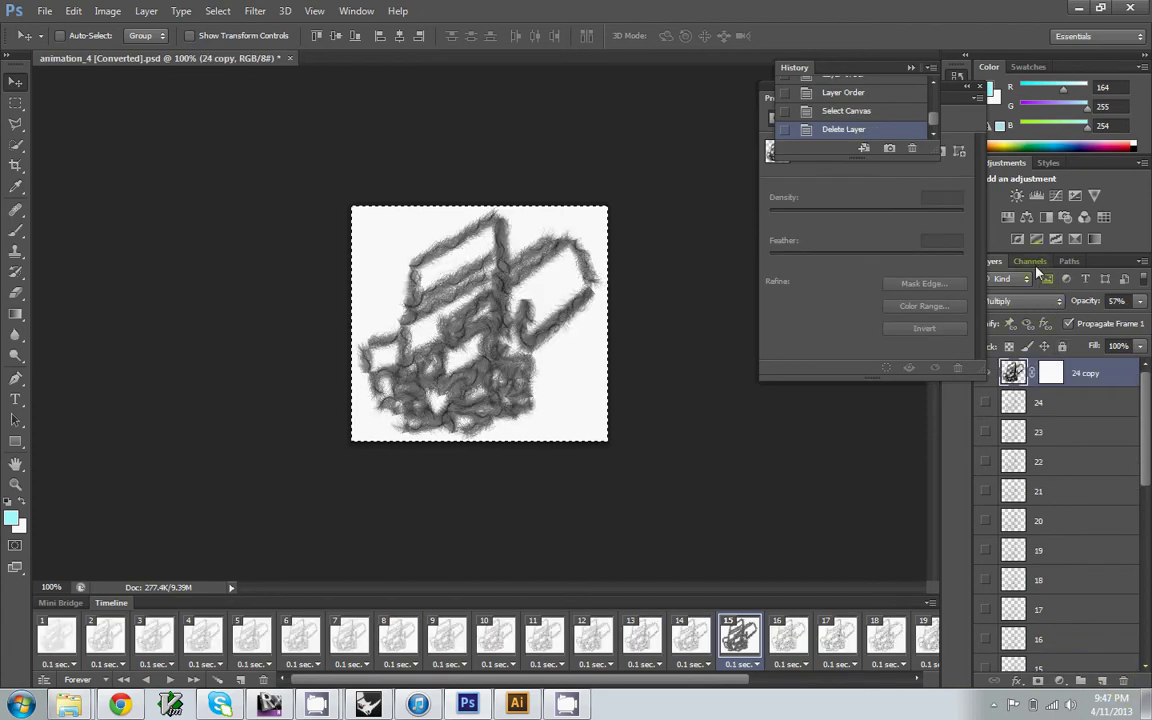
# Paste the copied artwork into the 24 copy layer's mask channel, return to the layers and clear the selection
pyautogui.click(1034, 264)
pyautogui.click(1035, 395)
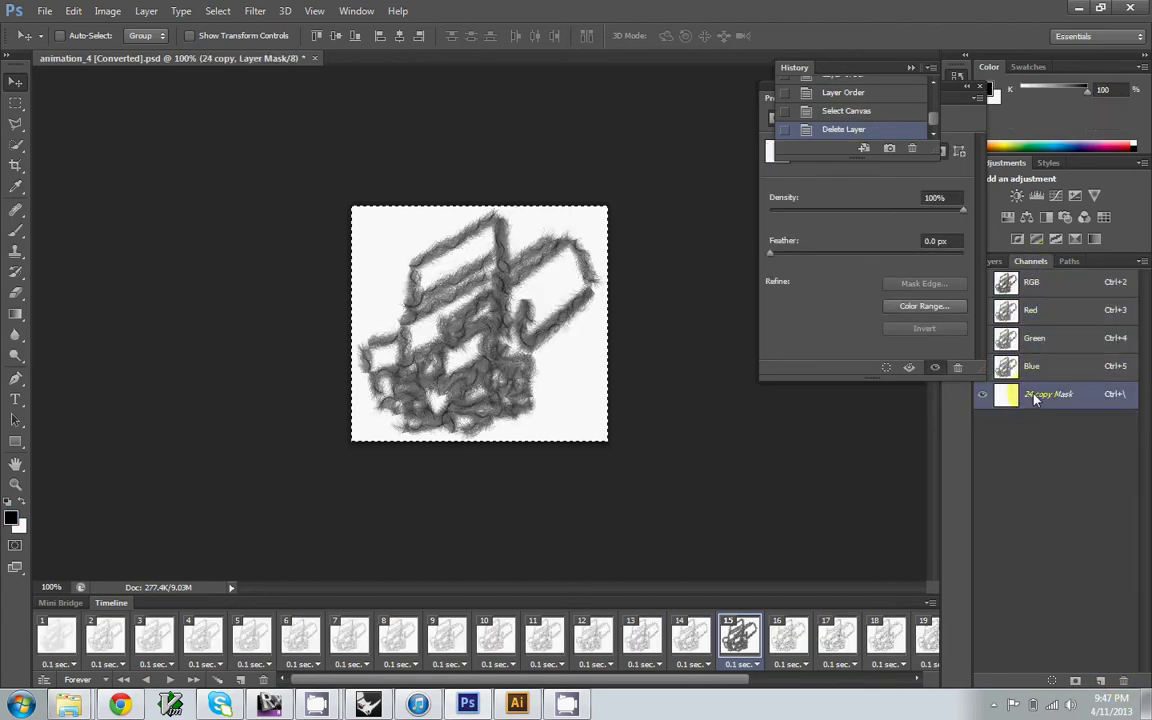
pyautogui.hotkey('ctrl', 'v')
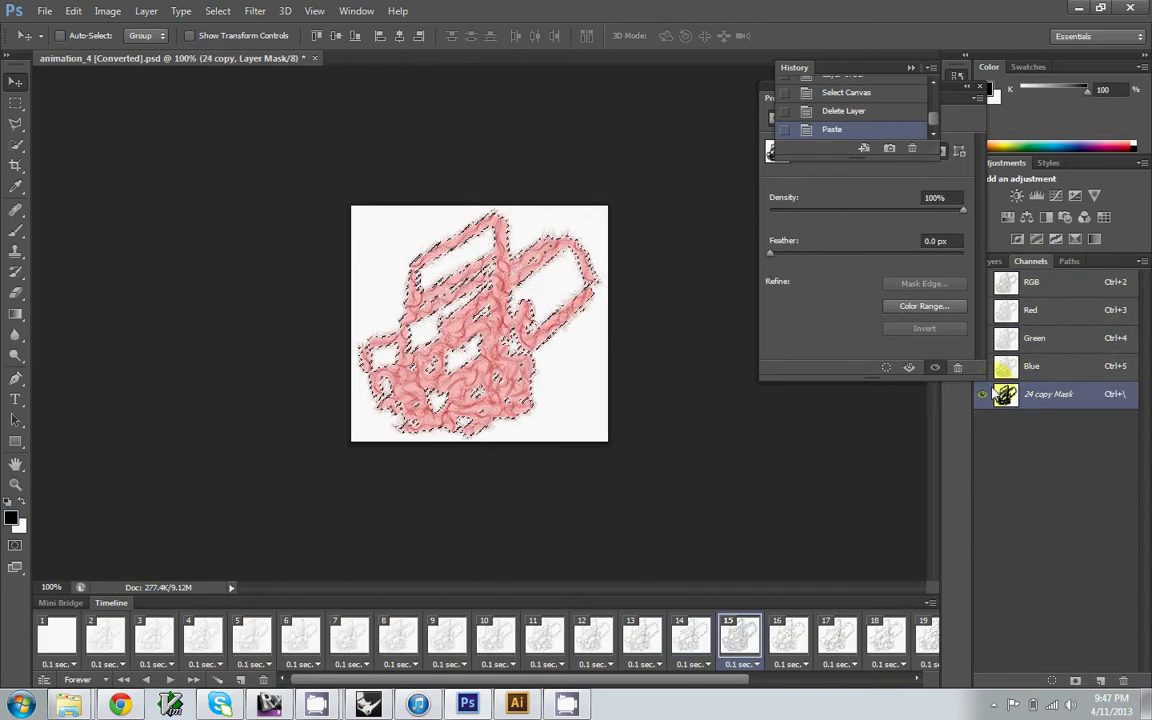
pyautogui.click(983, 394)
pyautogui.click(993, 261)
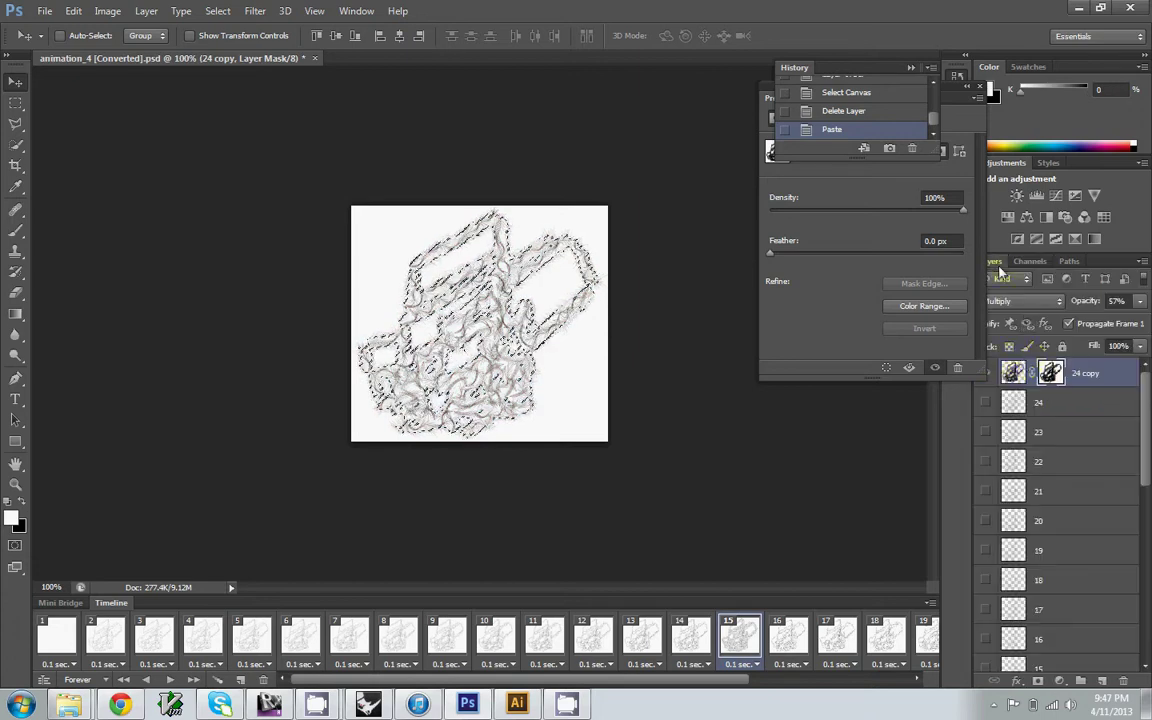
pyautogui.hotkey('ctrl', 'd')
# Fill the 24 copy layer itself with the light cyan foreground color and try inverting the fill
pyautogui.click(1018, 381)
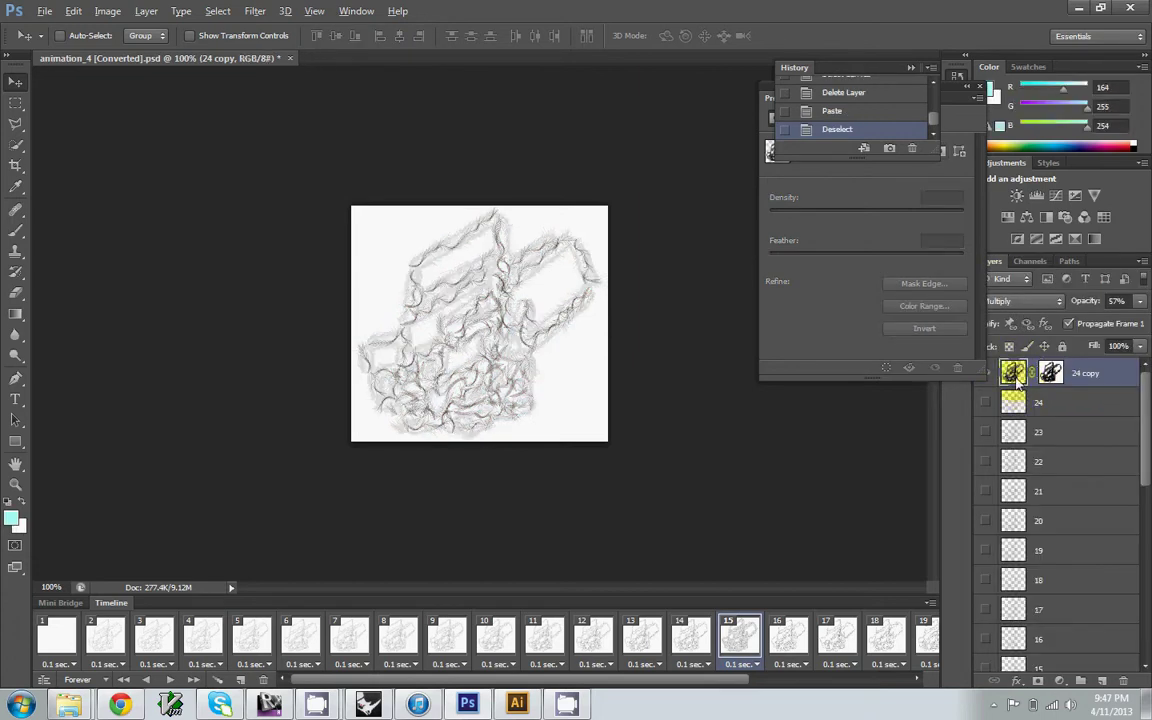
pyautogui.hotkey('alt', 'BackSpace')
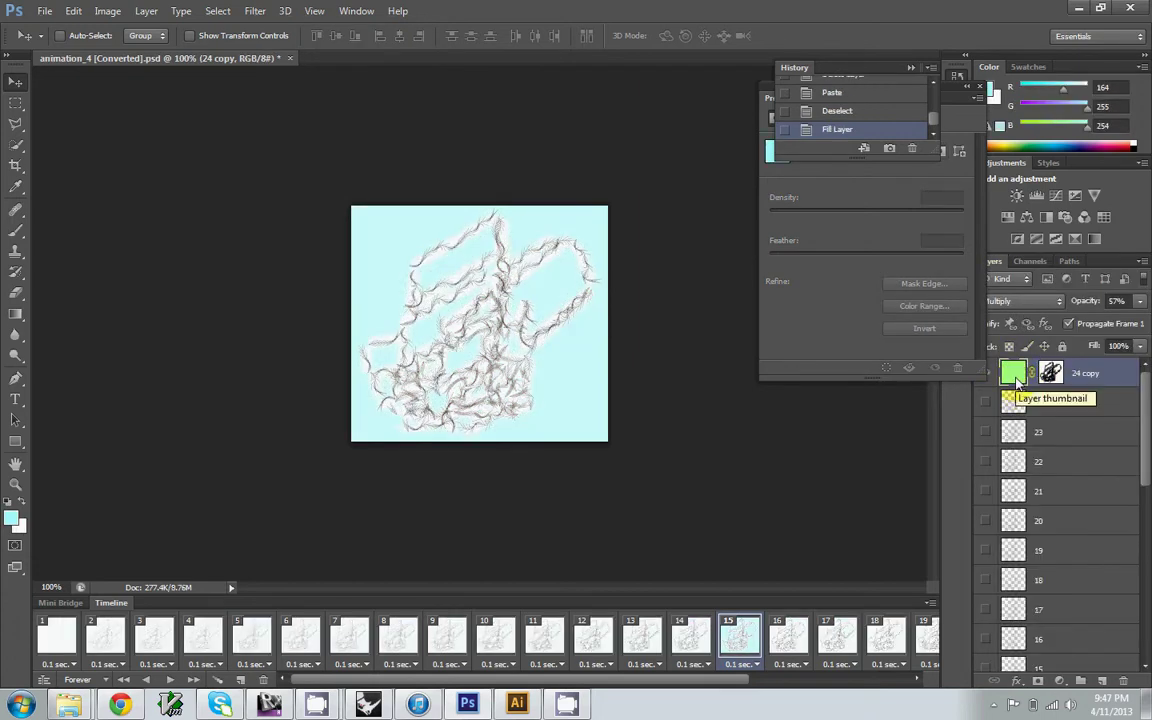
pyautogui.hotkey('ctrl', 'i')
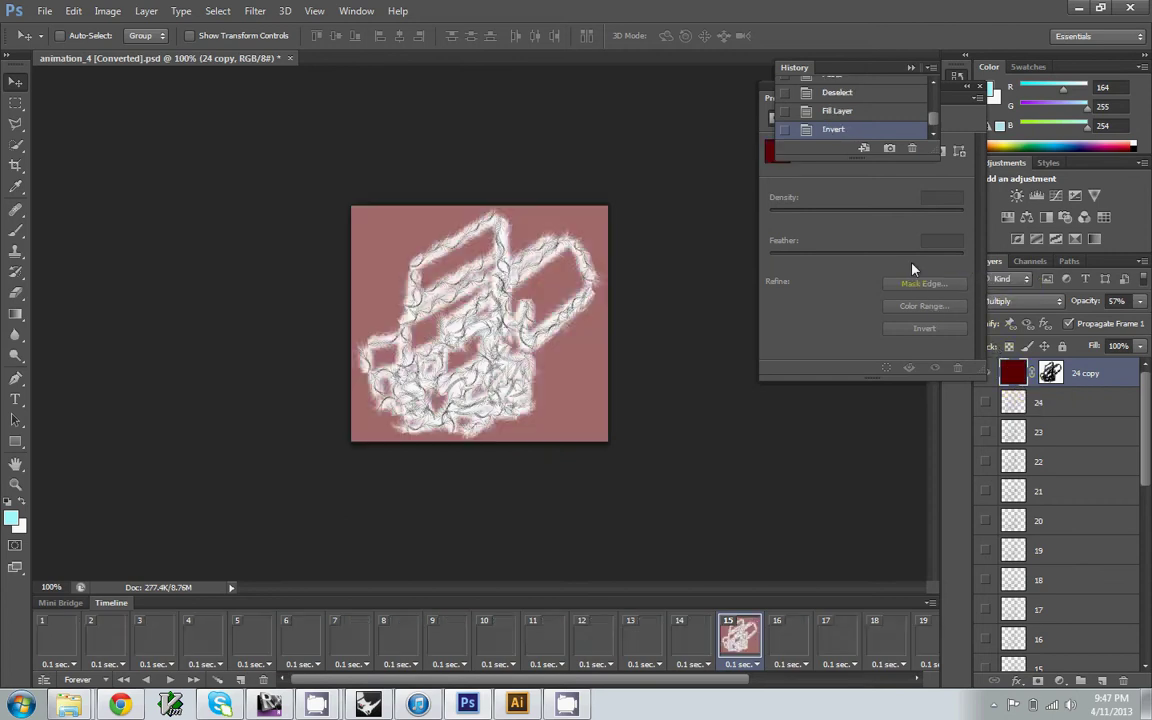
pyautogui.hotkey('ctrl', 'i')
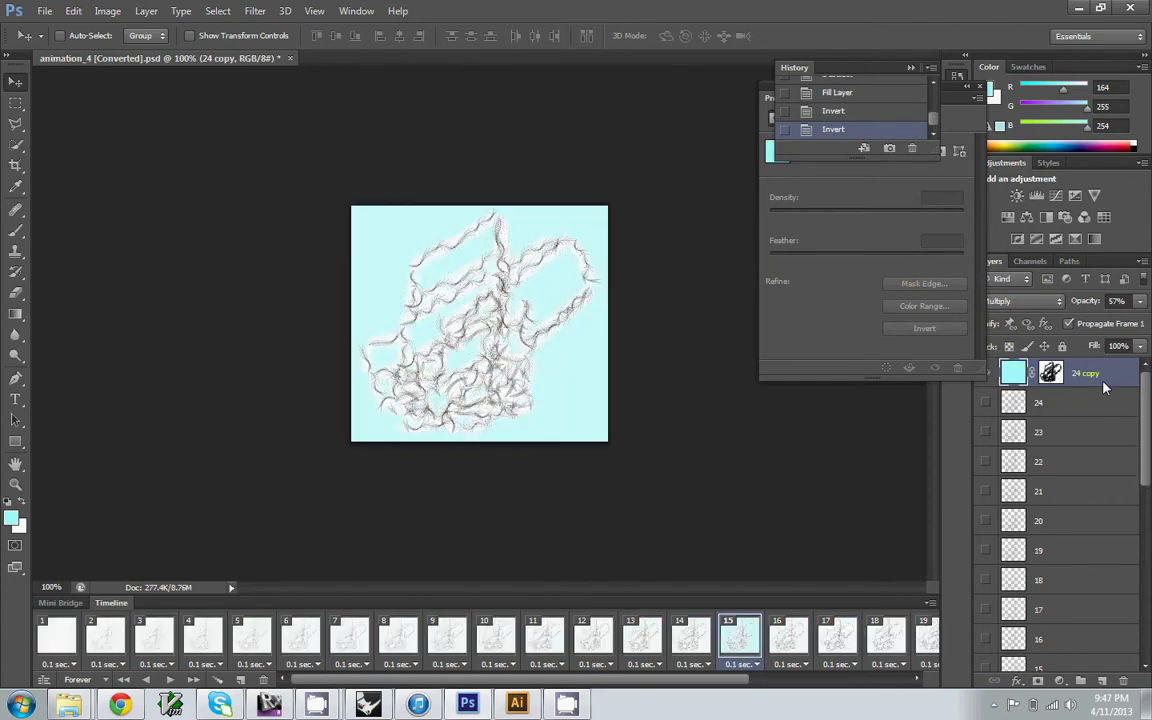
# Delete the masked 24 copy layer and play the animation without it
pyautogui.press('Delete')
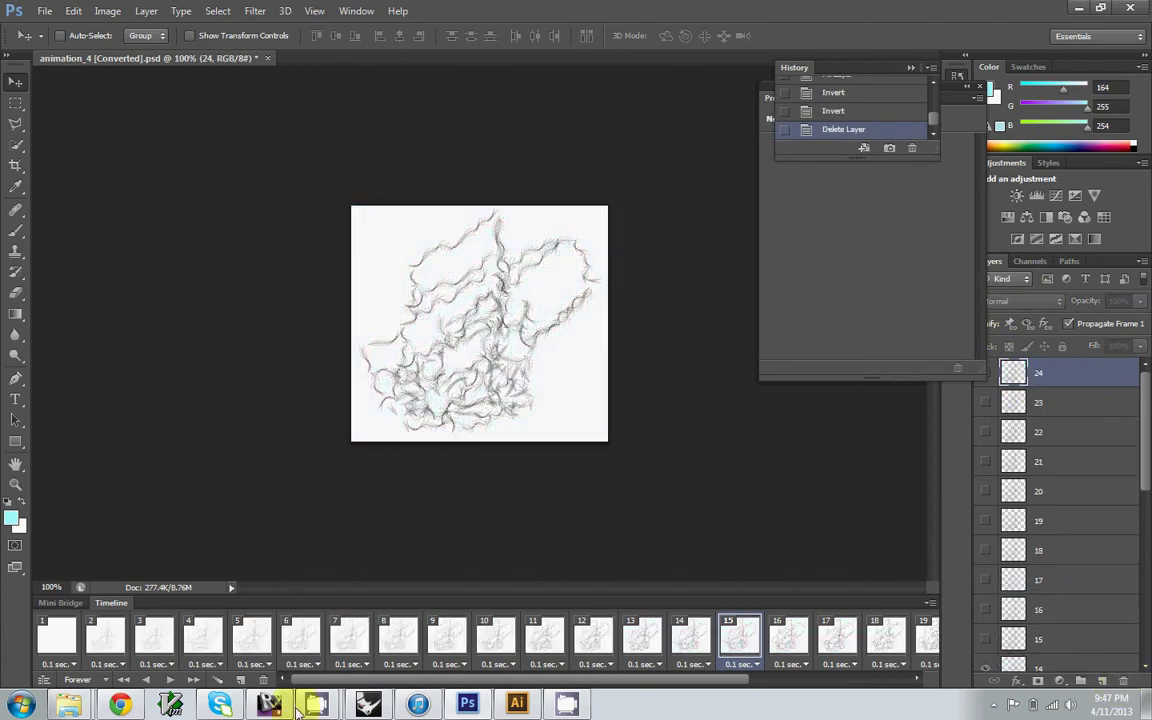
pyautogui.click(167, 680)
# Preview the animation playing as a GIF with Save for Web, and close the export without saving
pyautogui.click(45, 10)
pyautogui.click(75, 232)
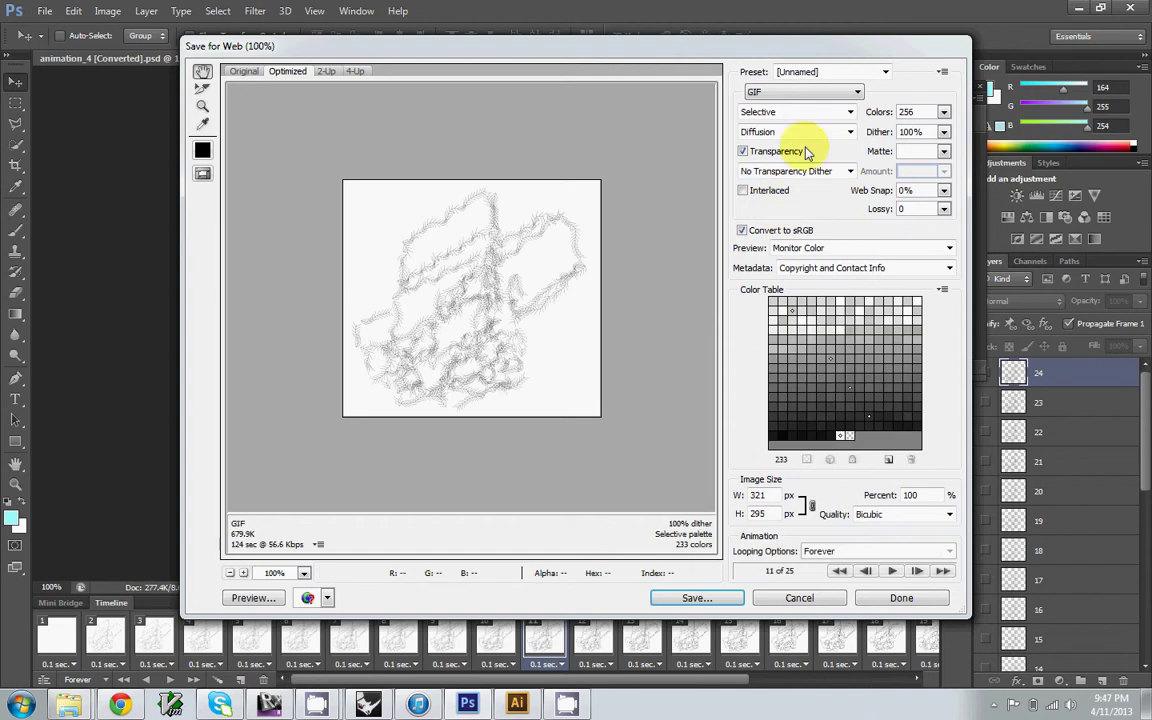
pyautogui.click(892, 571)
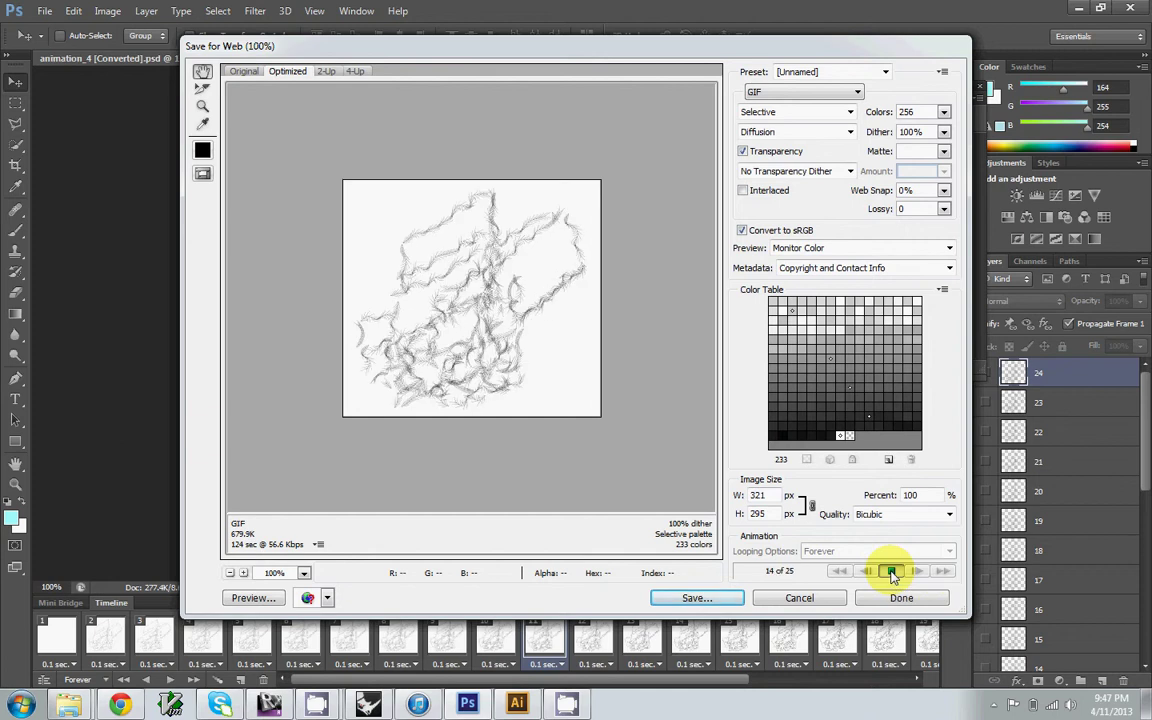
pyautogui.click(805, 598)
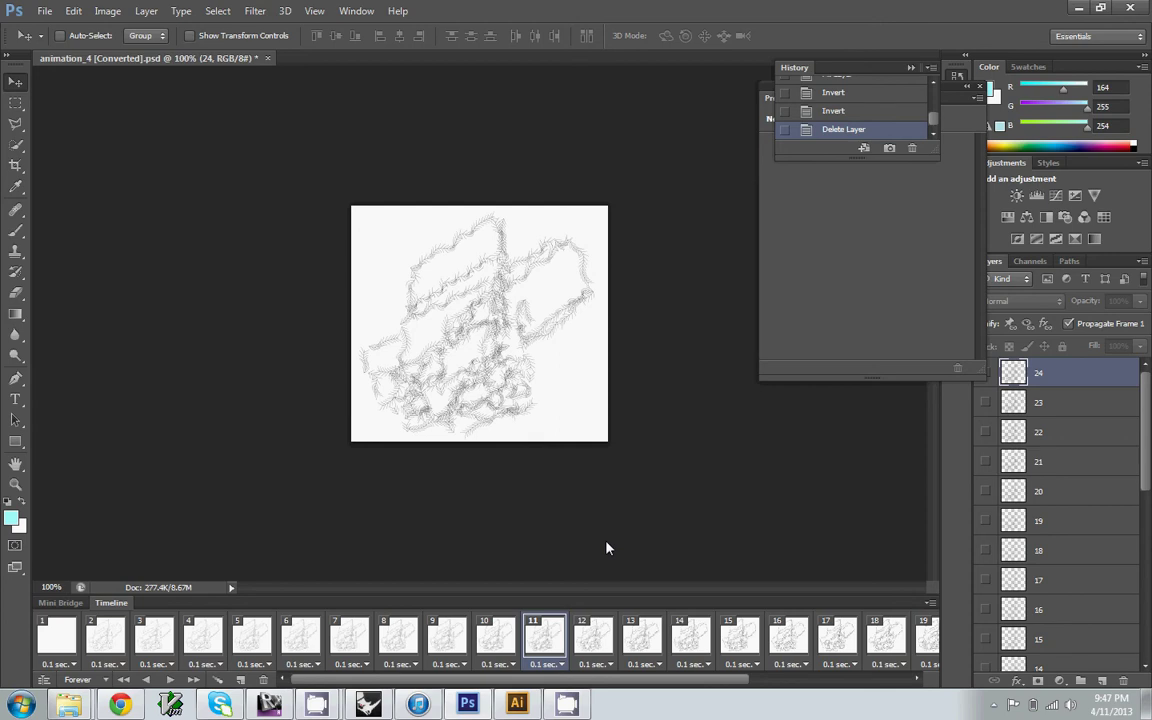
# Play the looping animation on the canvas to review the drawing's motion, and stop playback when done
pyautogui.moveTo(617, 684); pyautogui.dragTo(578, 687)
pyautogui.click(170, 680)
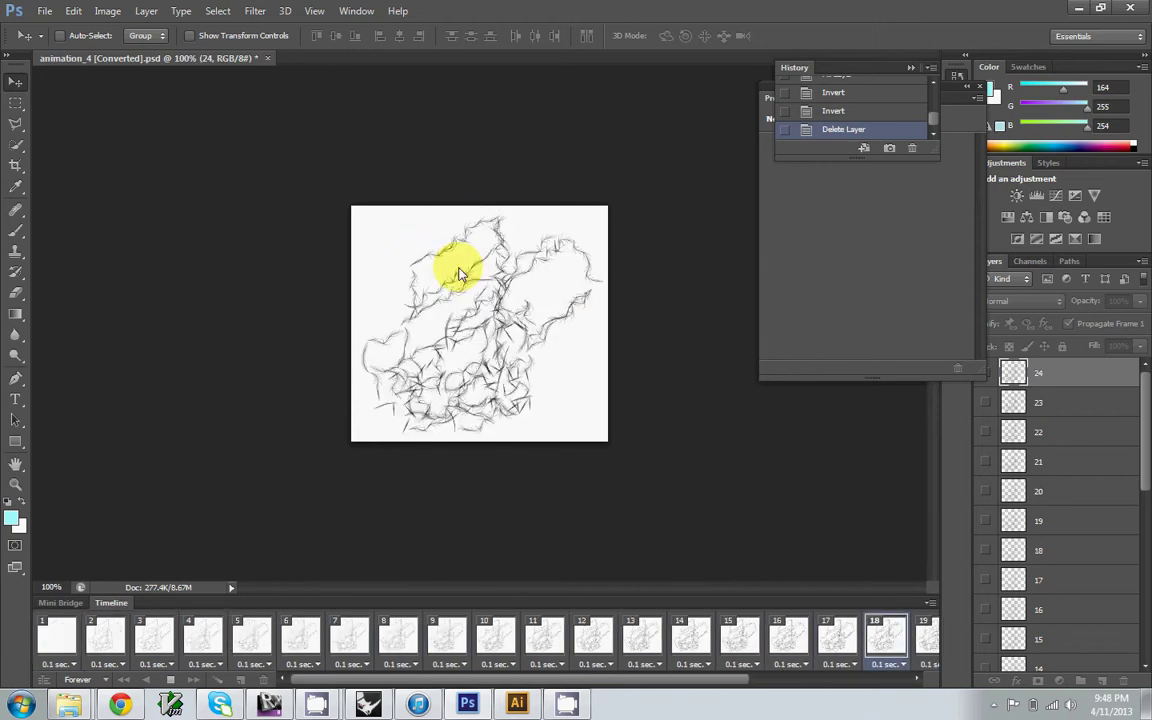
pyautogui.click(172, 680)
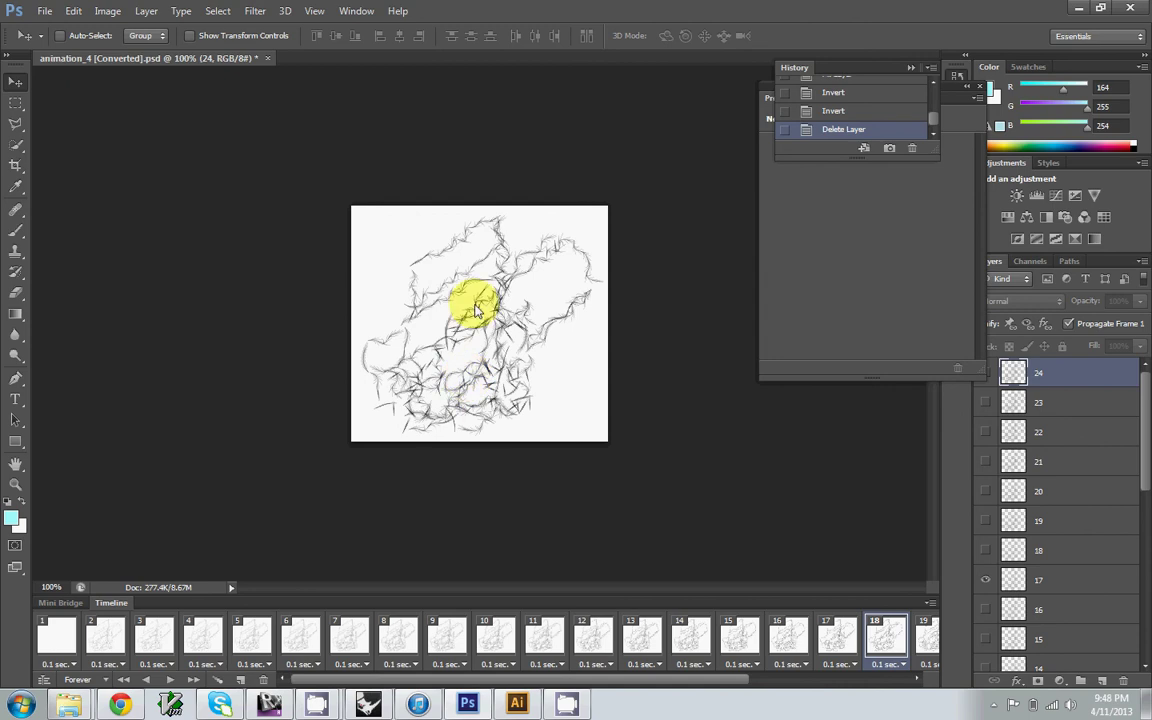